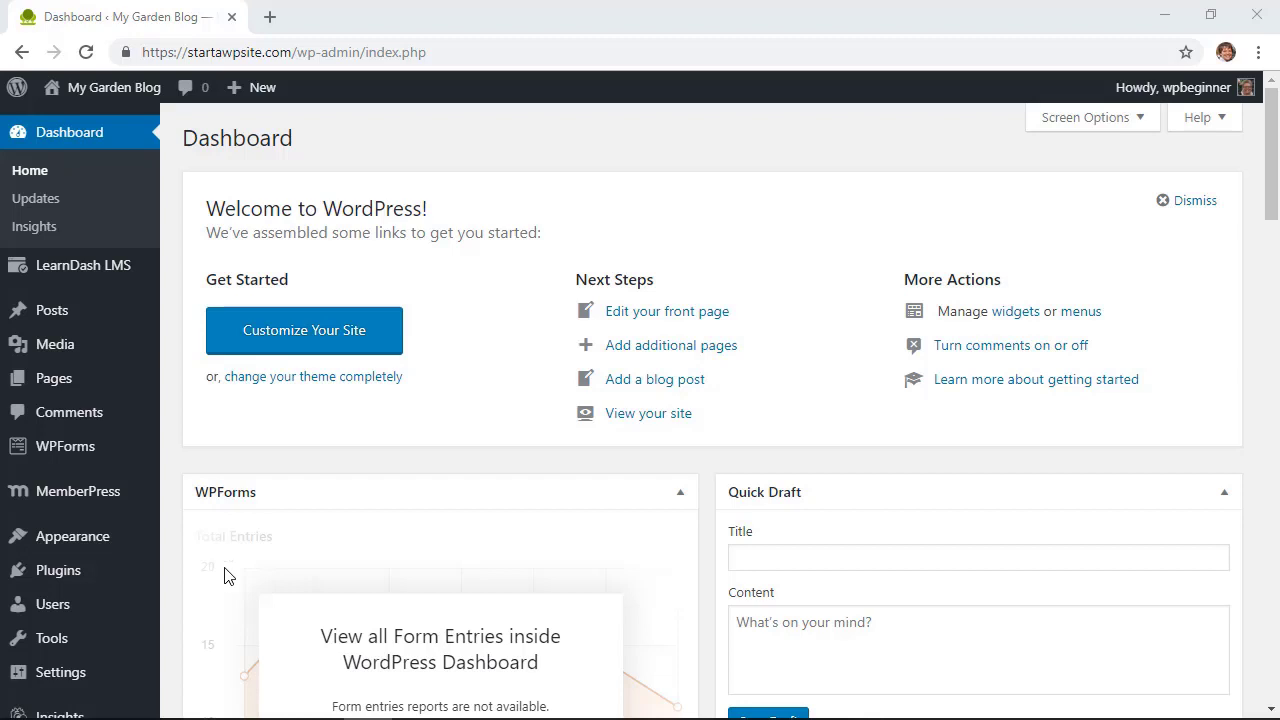
Open your own profile page and generate a new random password
mouse_move(62, 606)
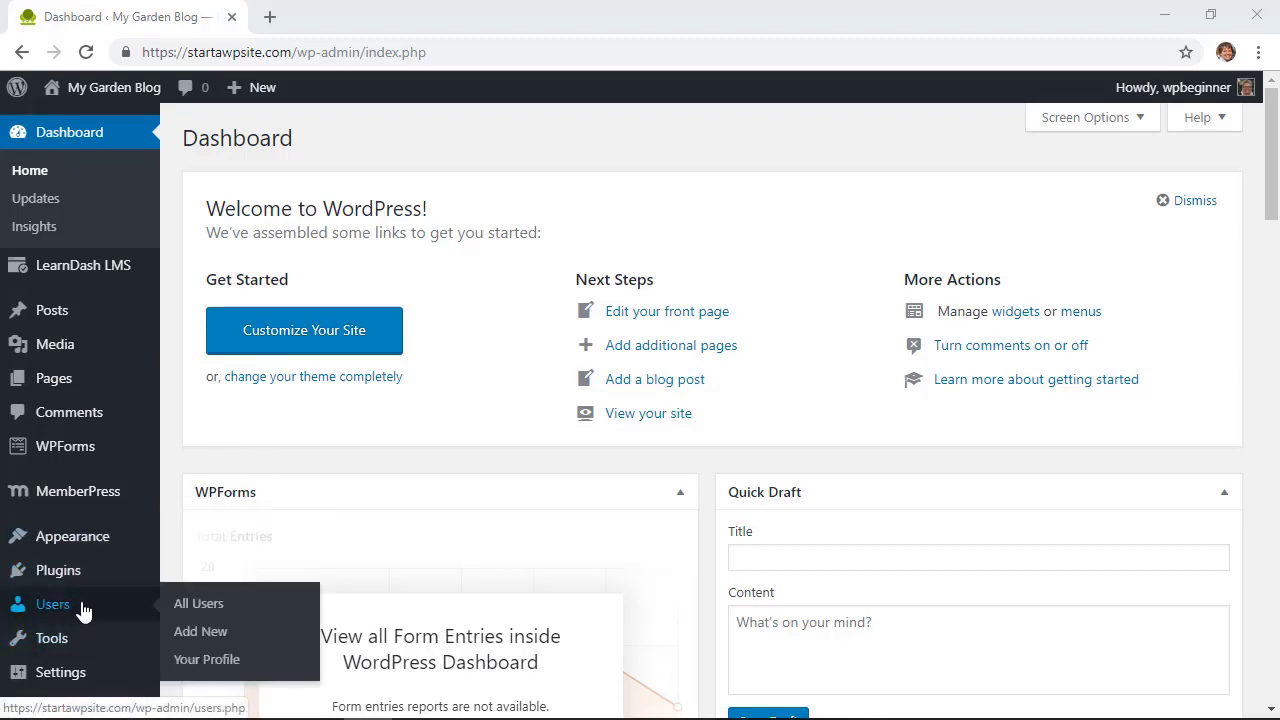
left_click(200, 665)
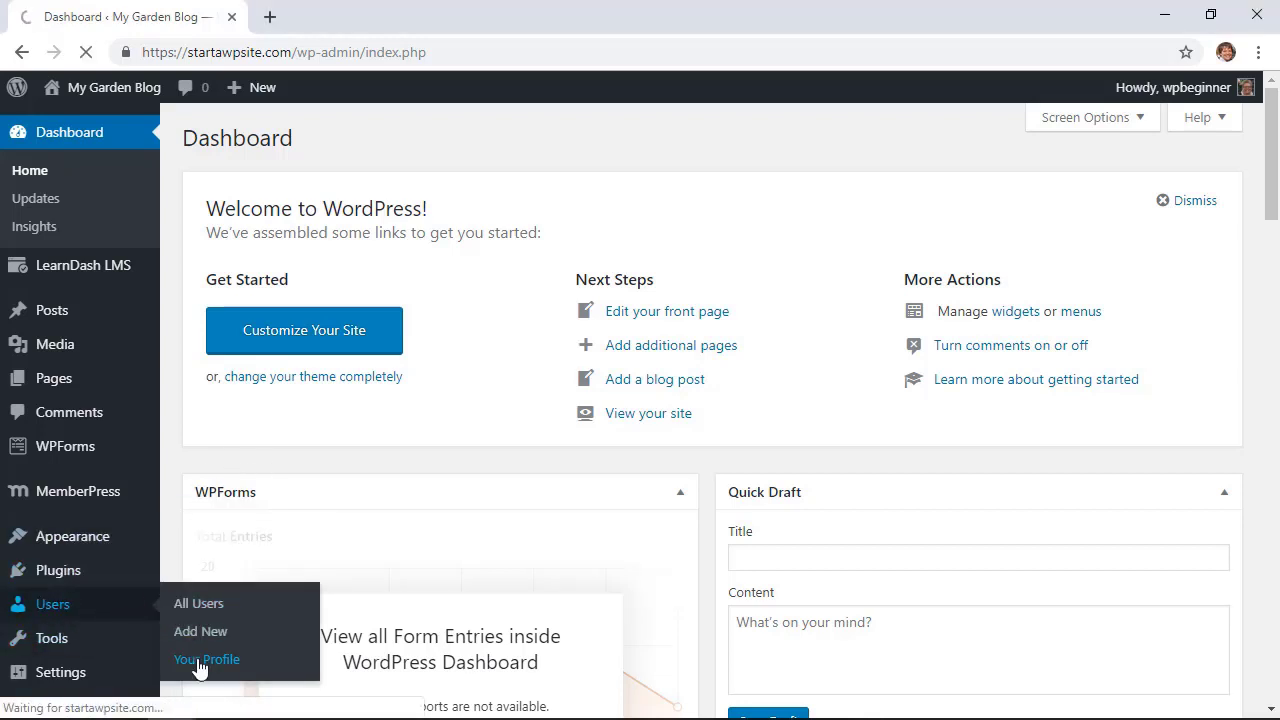
scroll(680, 489, "down", 8)
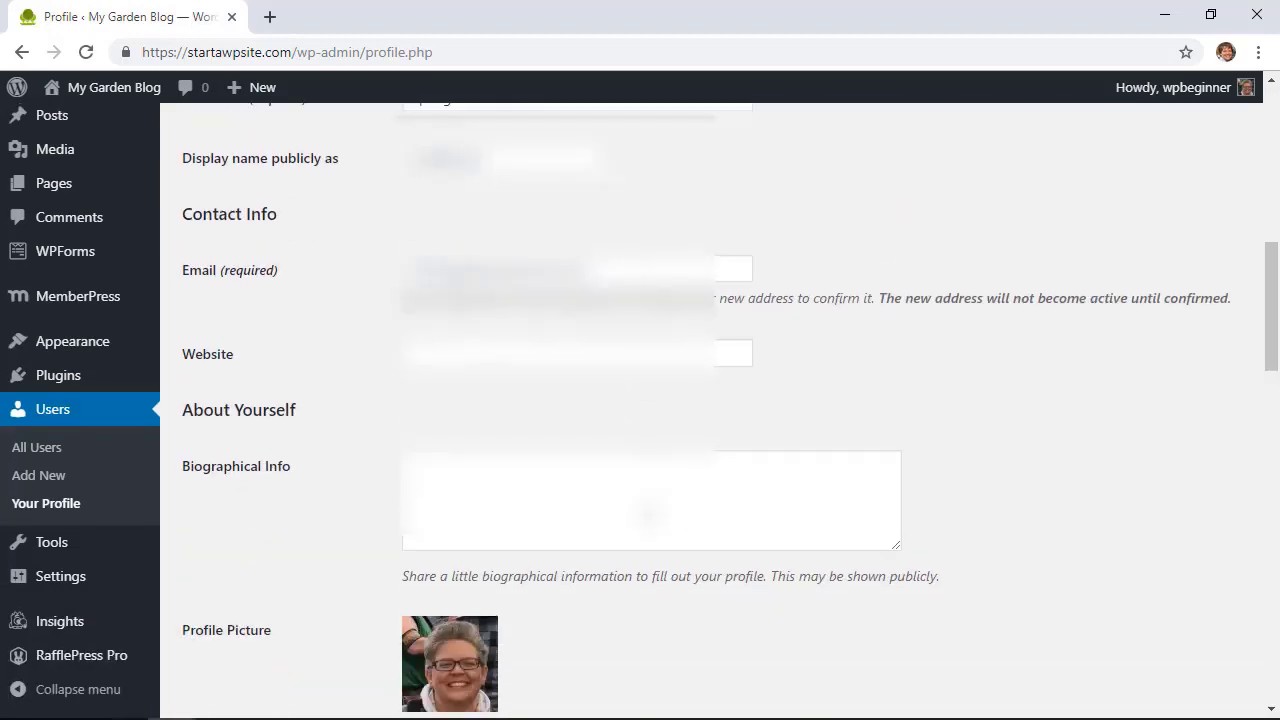
scroll(648, 515, "down", 5)
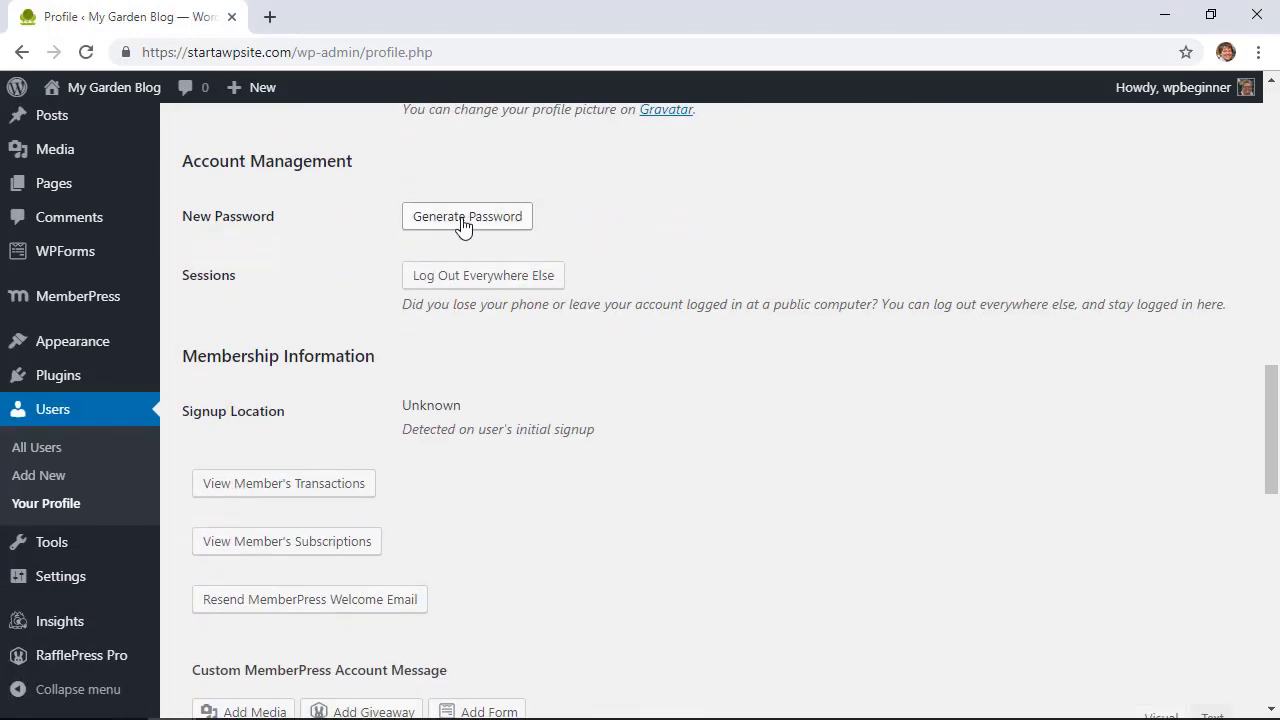
left_click(462, 217)
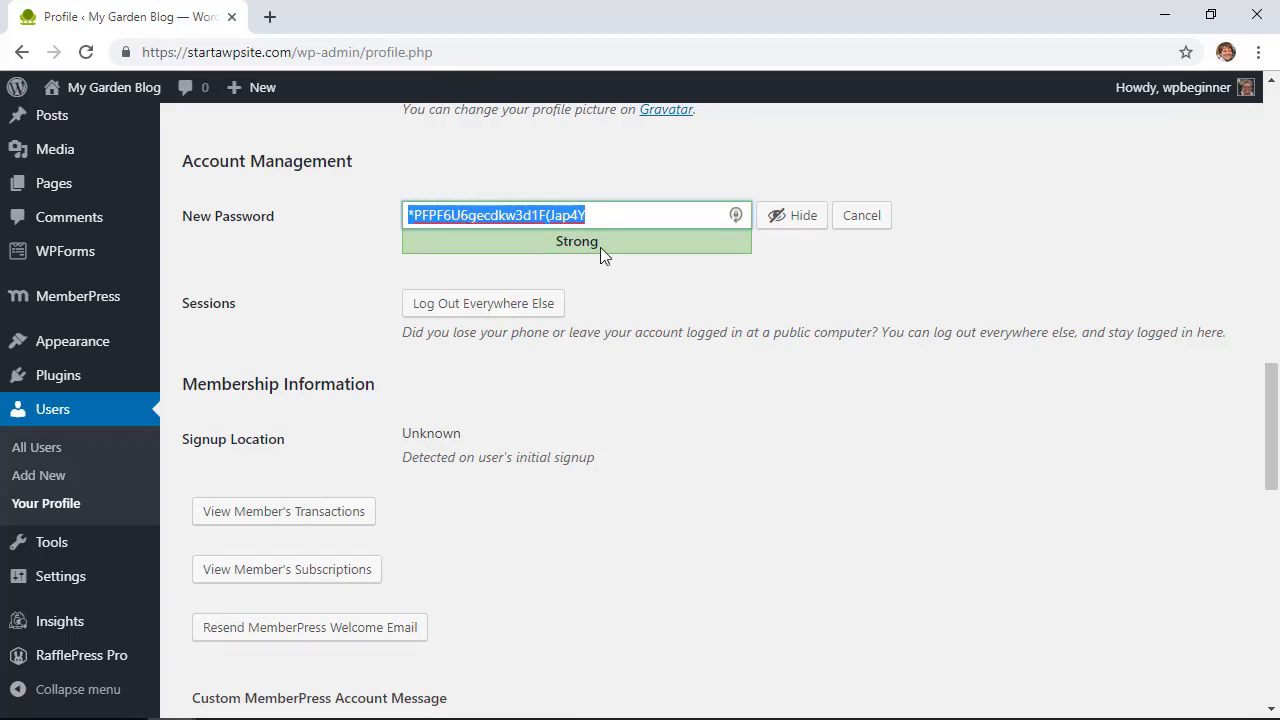
Replace the generated password with your own strong password and update the profile
left_click_drag(582, 214, 413, 213)
type("p@a")
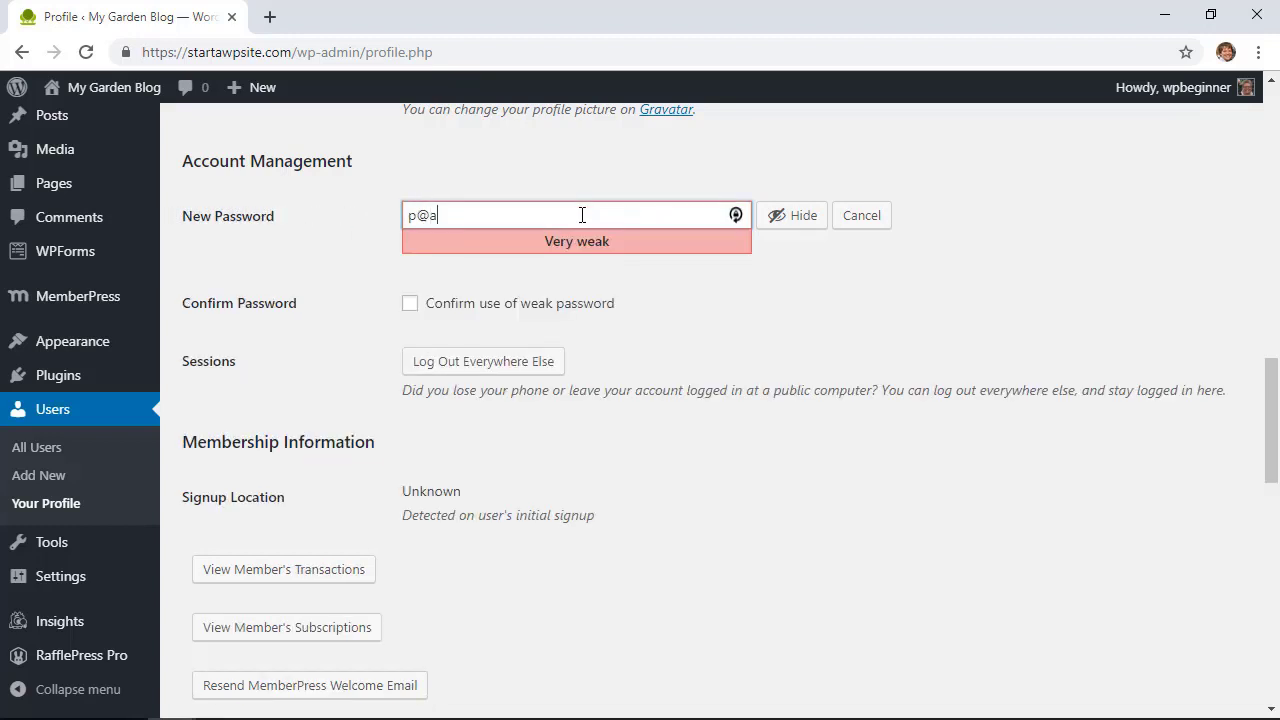
type("sssssw0rd")
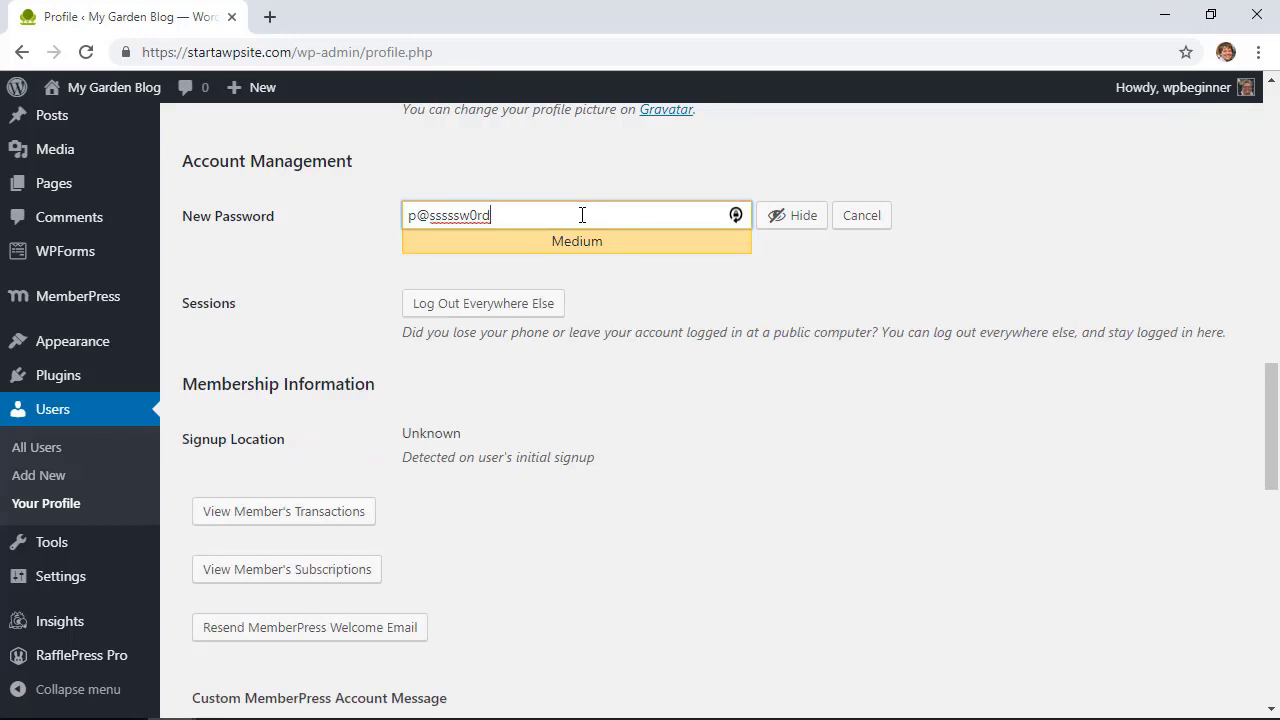
type("2019")
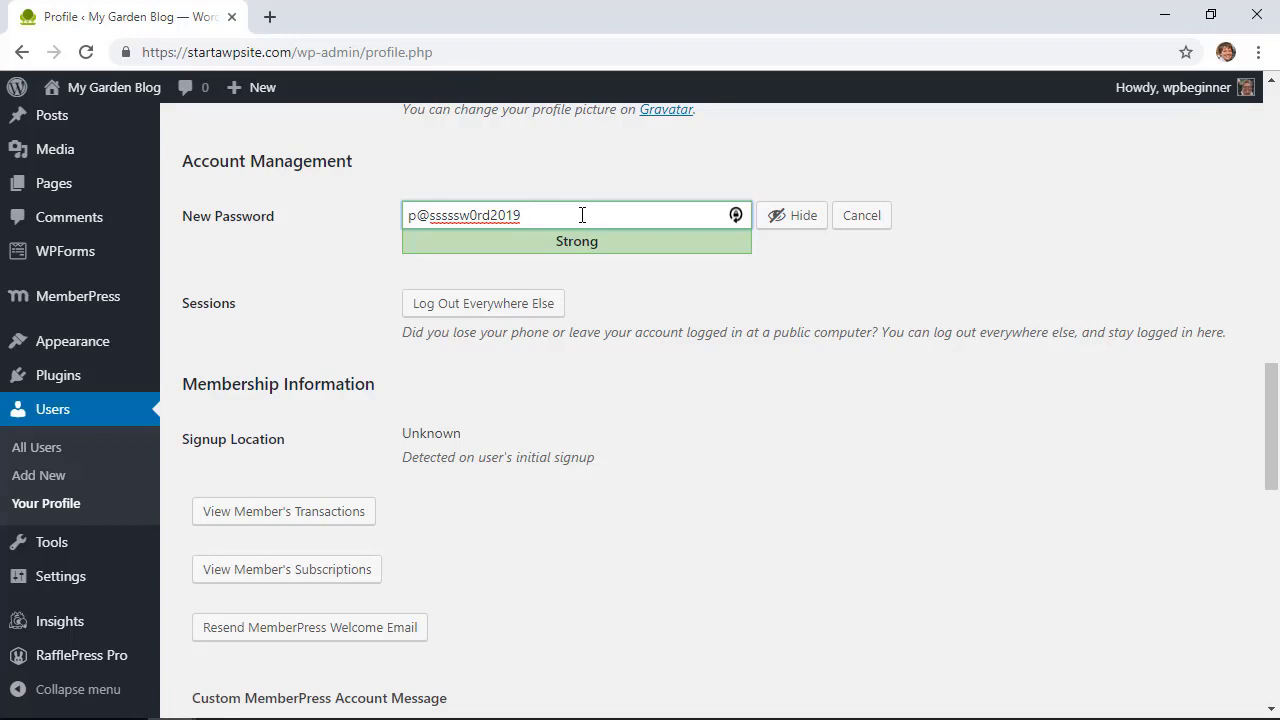
scroll(677, 376, "down", 10)
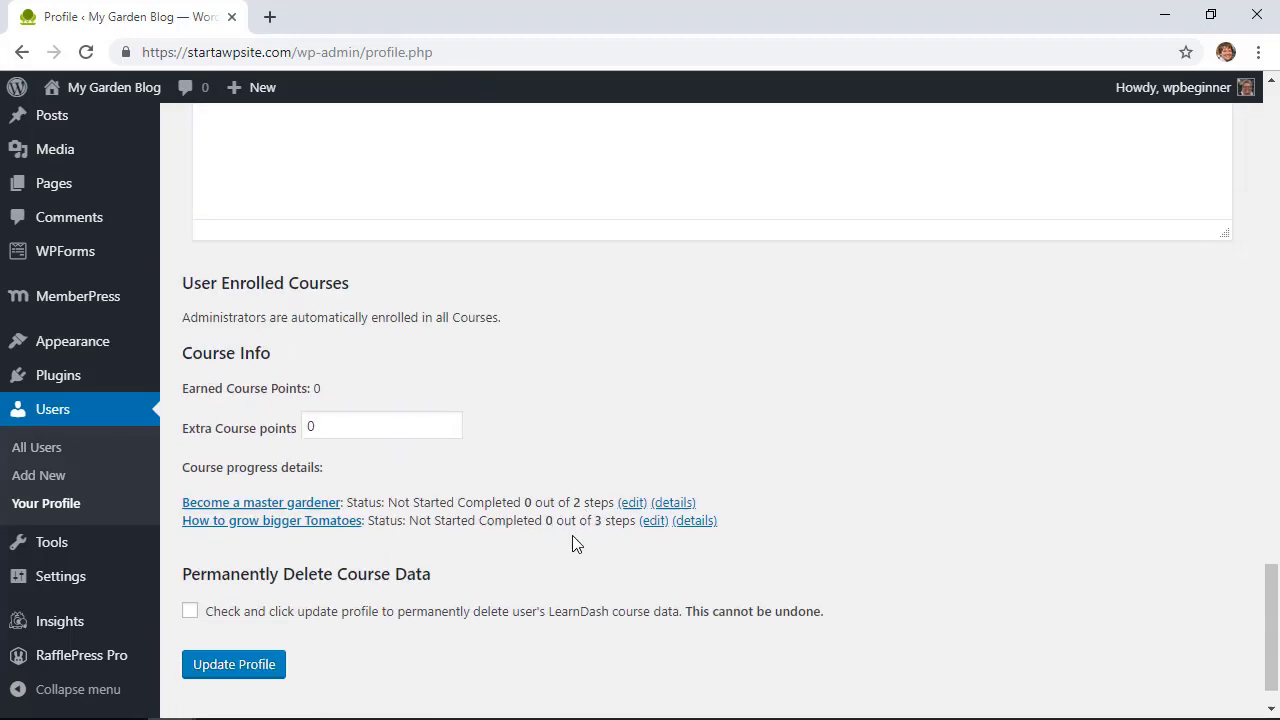
scroll(573, 543, "down", 1)
left_click(267, 622)
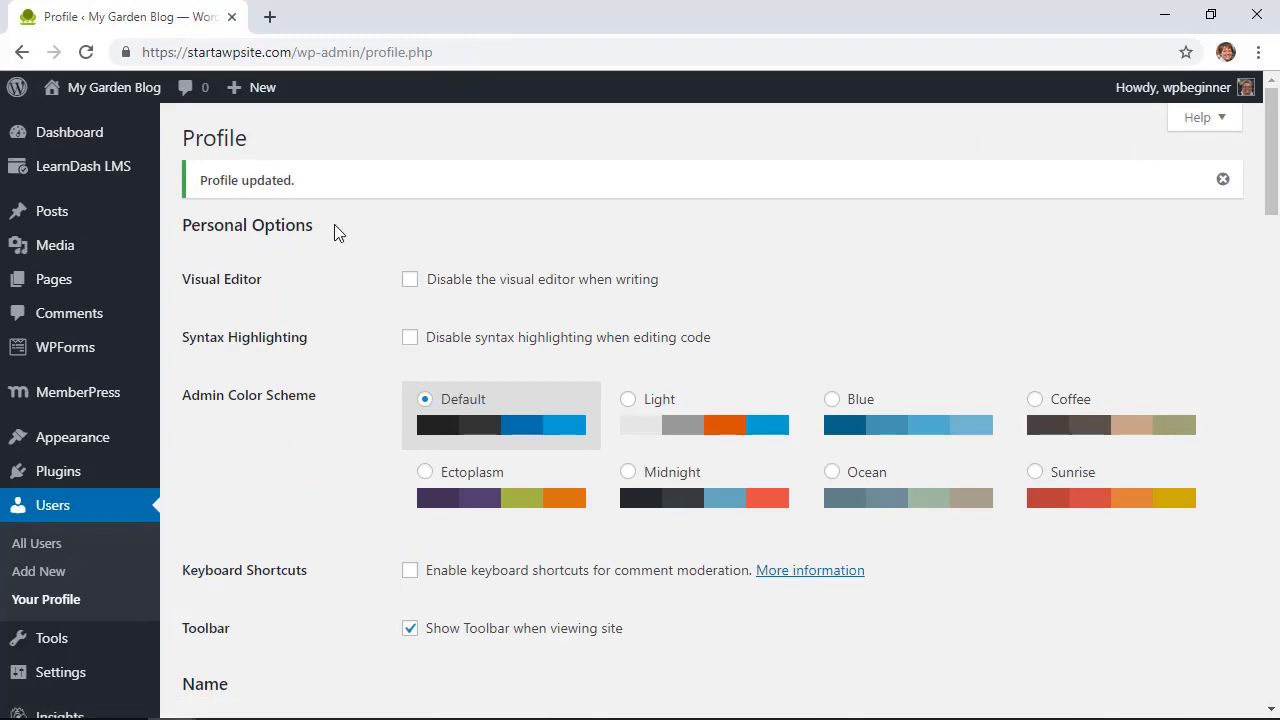
Log out of the WordPress admin from the Howdy menu
mouse_move(135, 102)
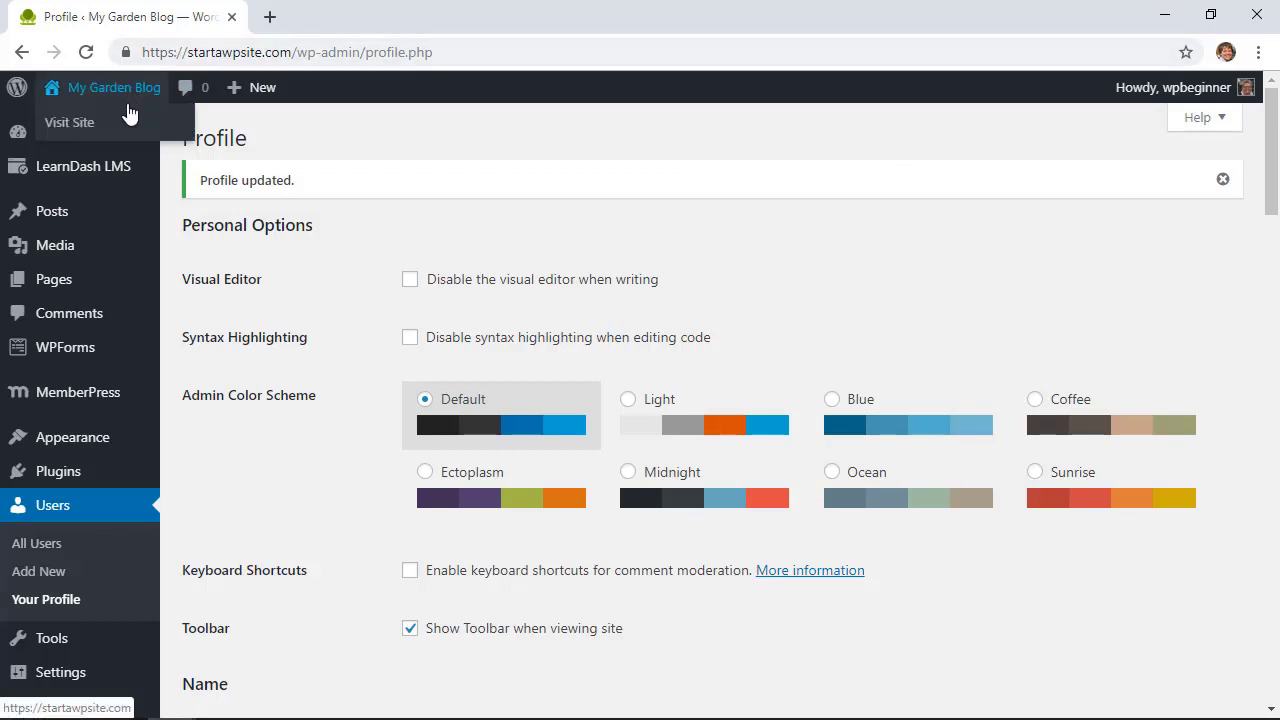
mouse_move(1190, 112)
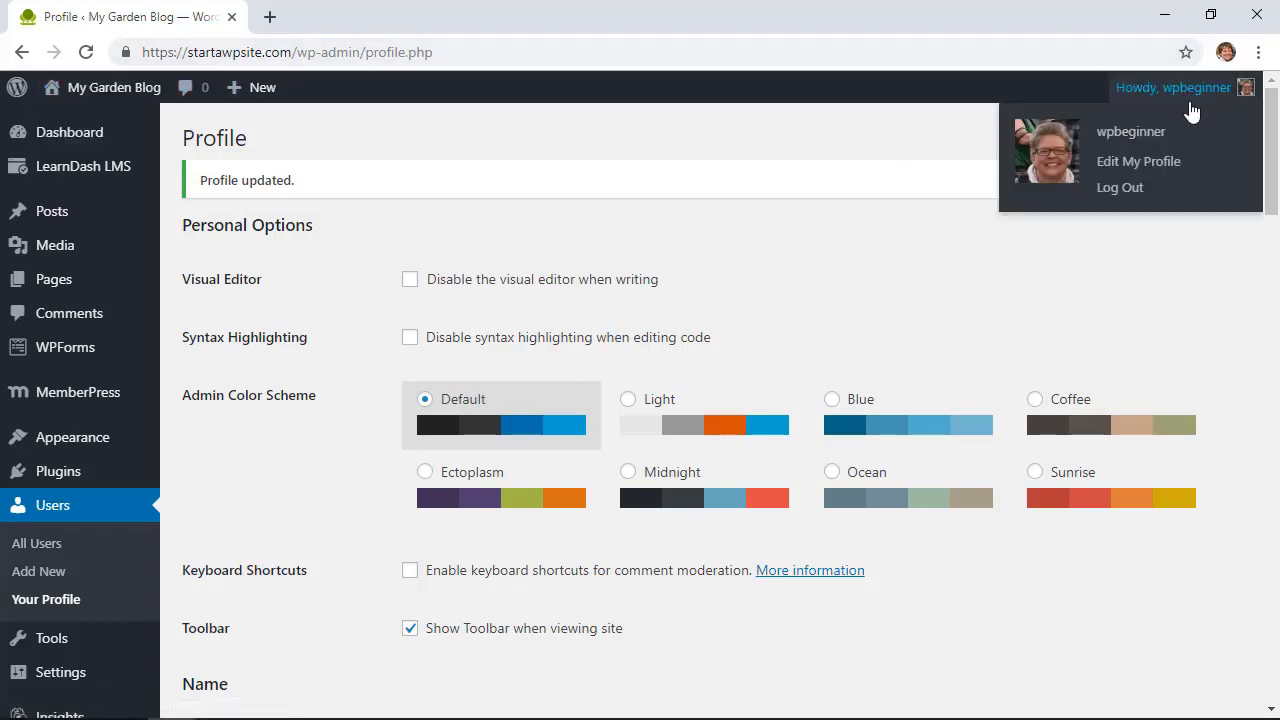
left_click(1140, 190)
Go to the site's /wp-admin login page and attempt to sign in
double_click(321, 46)
left_click(321, 46)
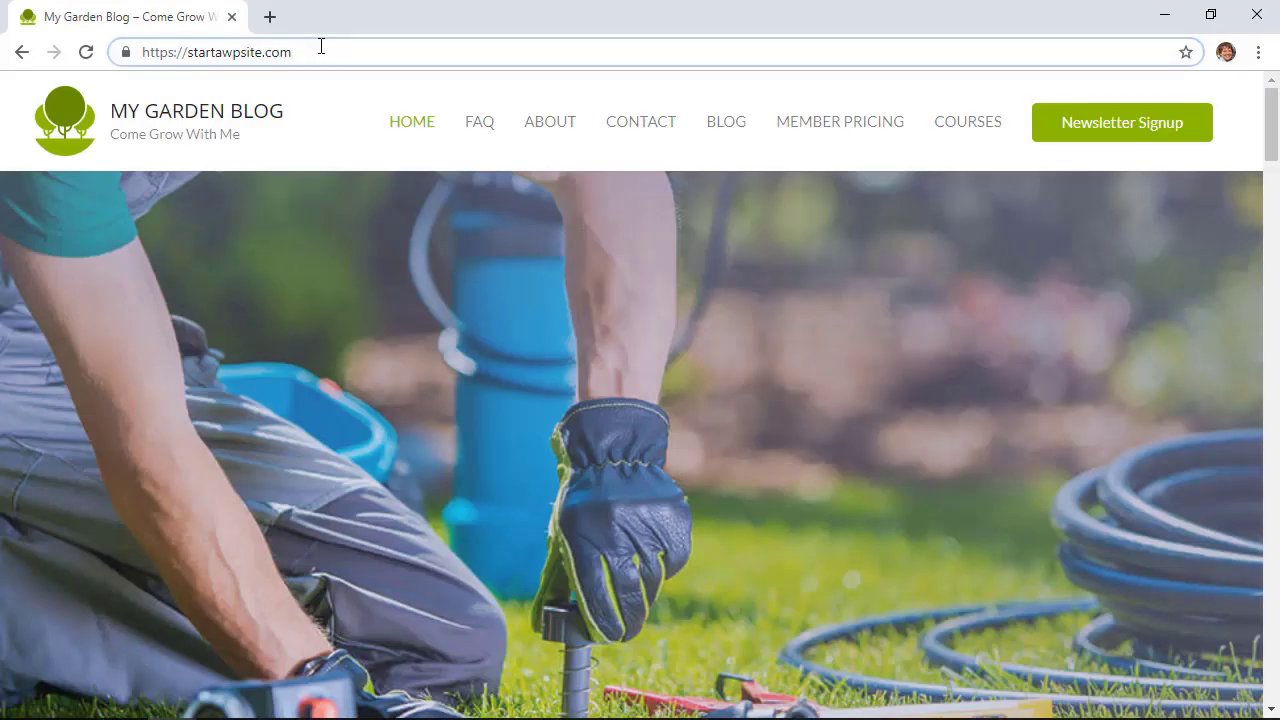
type("/wp")
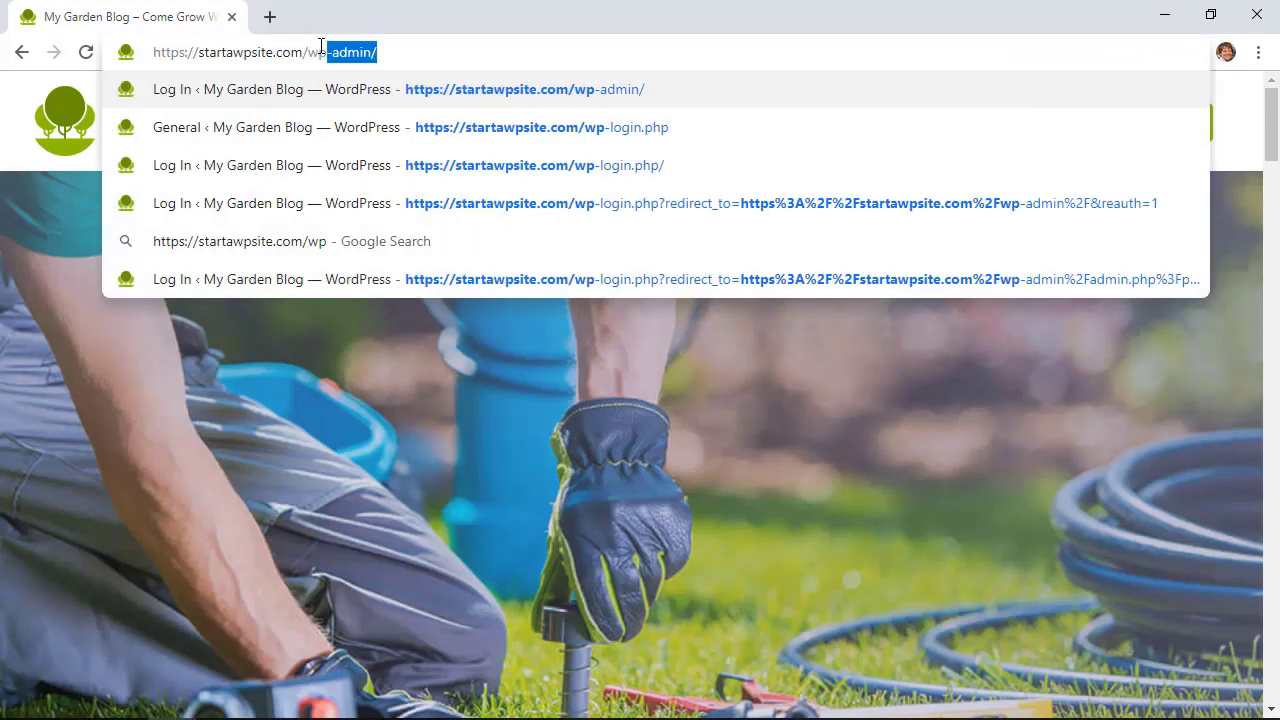
key("Return")
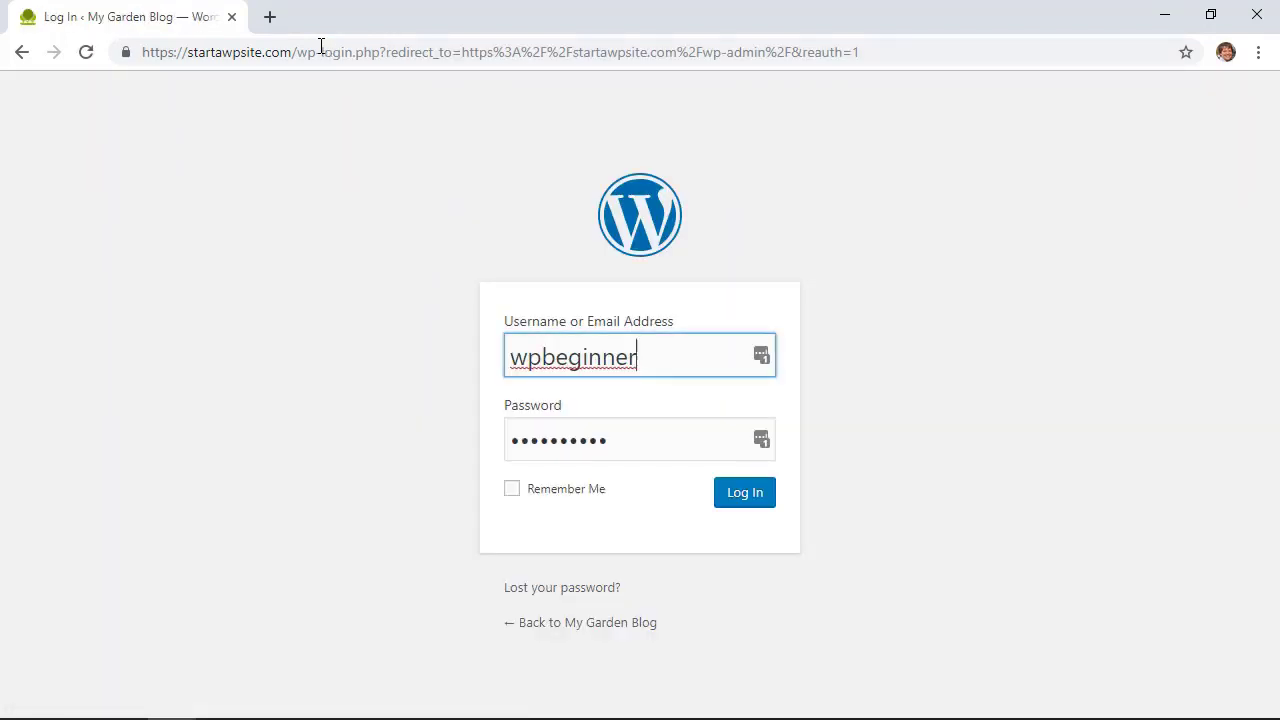
left_click(738, 495)
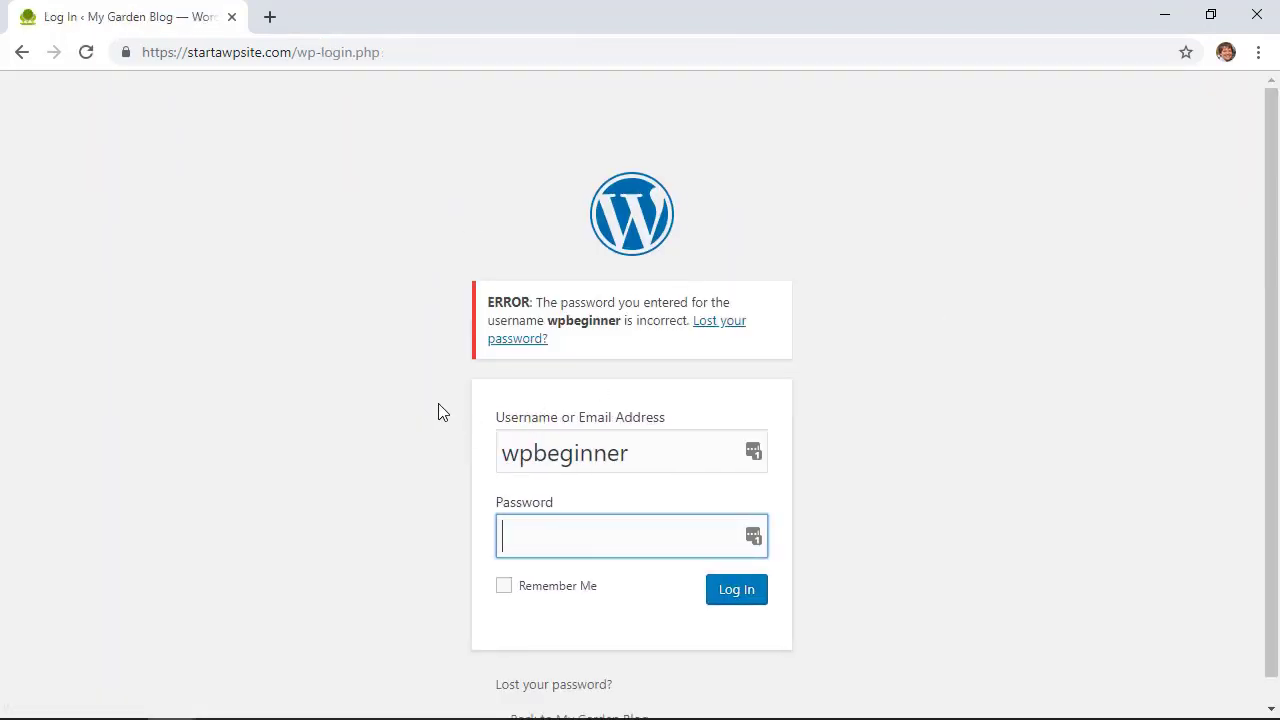
scroll(443, 412, "down", 1)
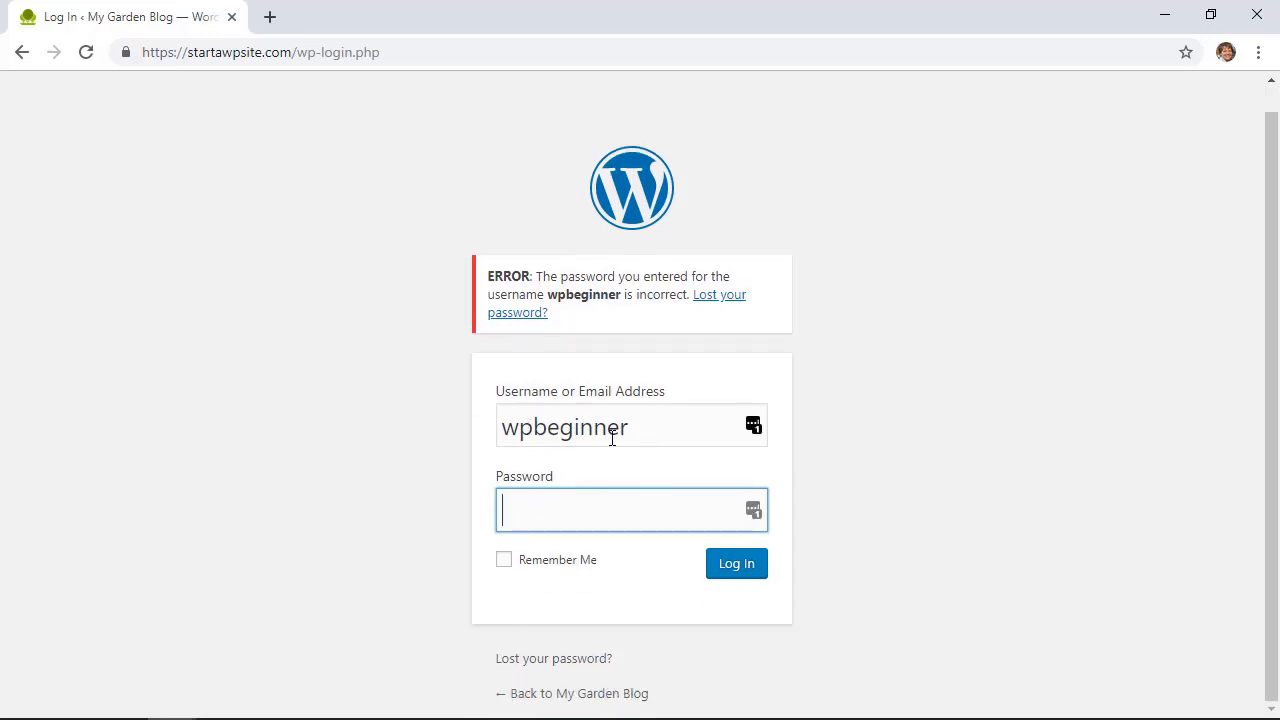
Request a password reset email for the wpbeginner account
left_click(513, 662)
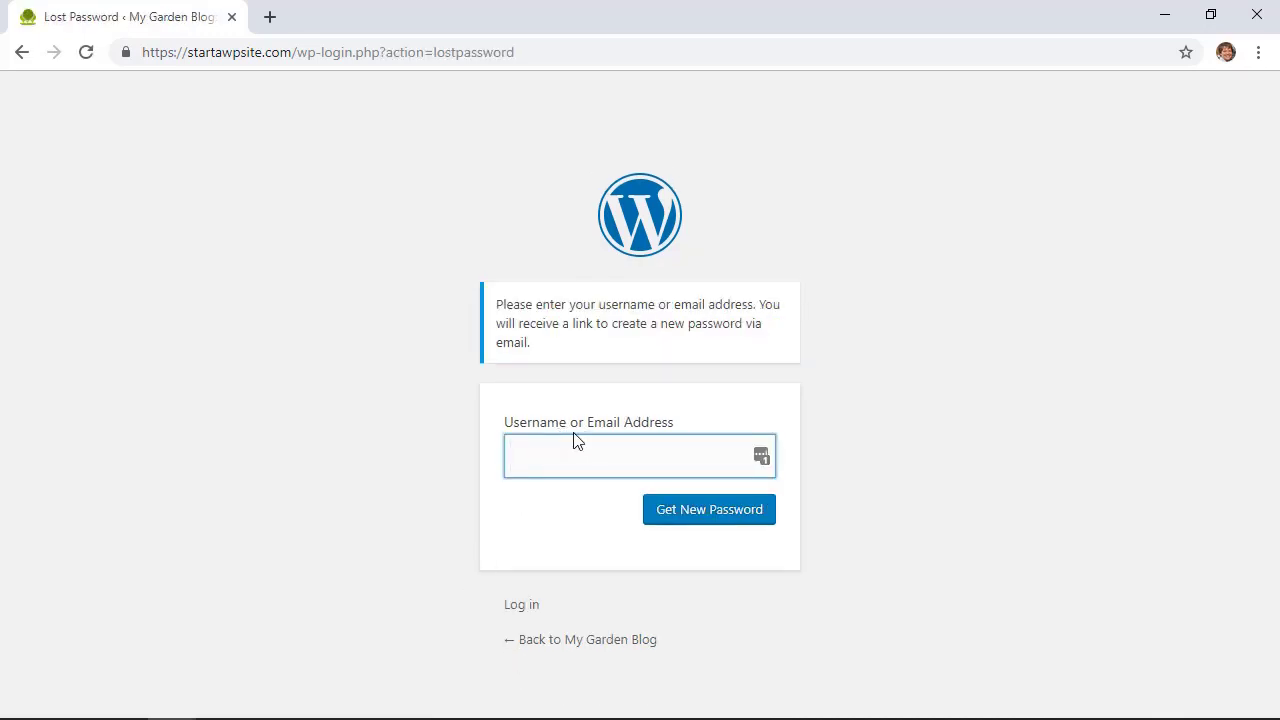
type("wpbeginner")
left_click(684, 516)
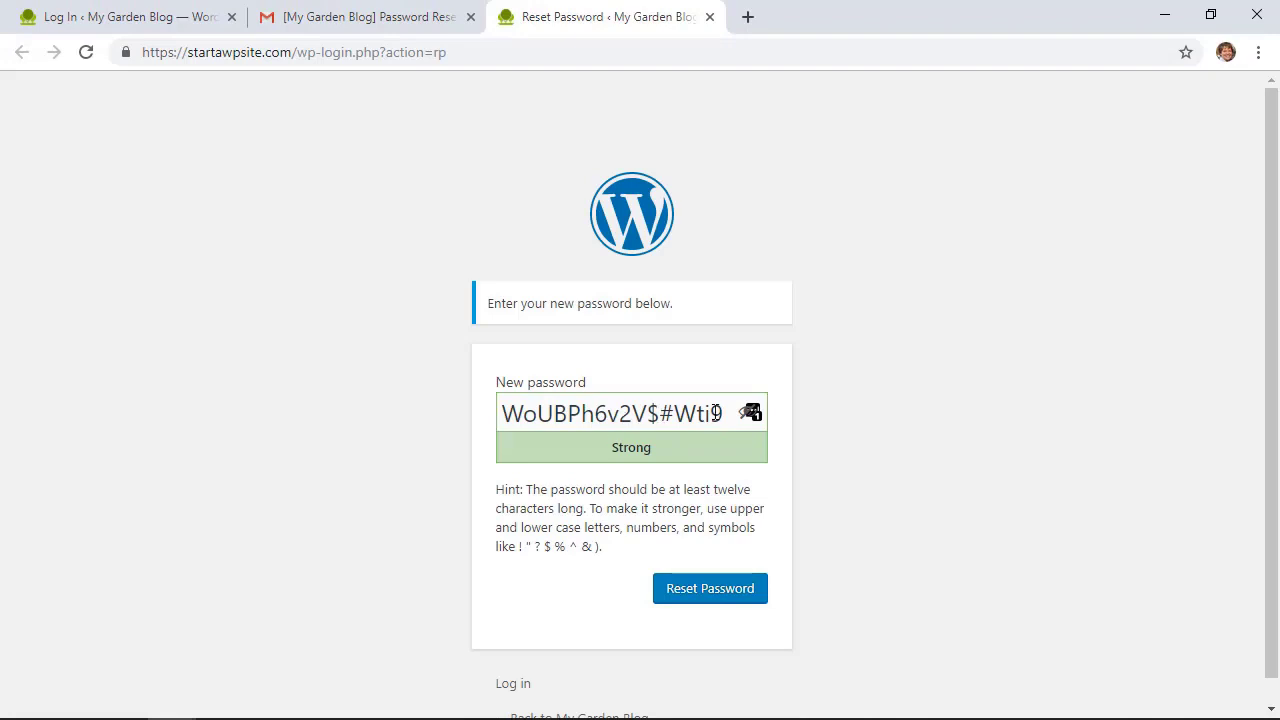
Replace the suggested password with your own on the reset page and confirm it
left_click_drag(720, 412, 432, 440)
key("ctrl+v")
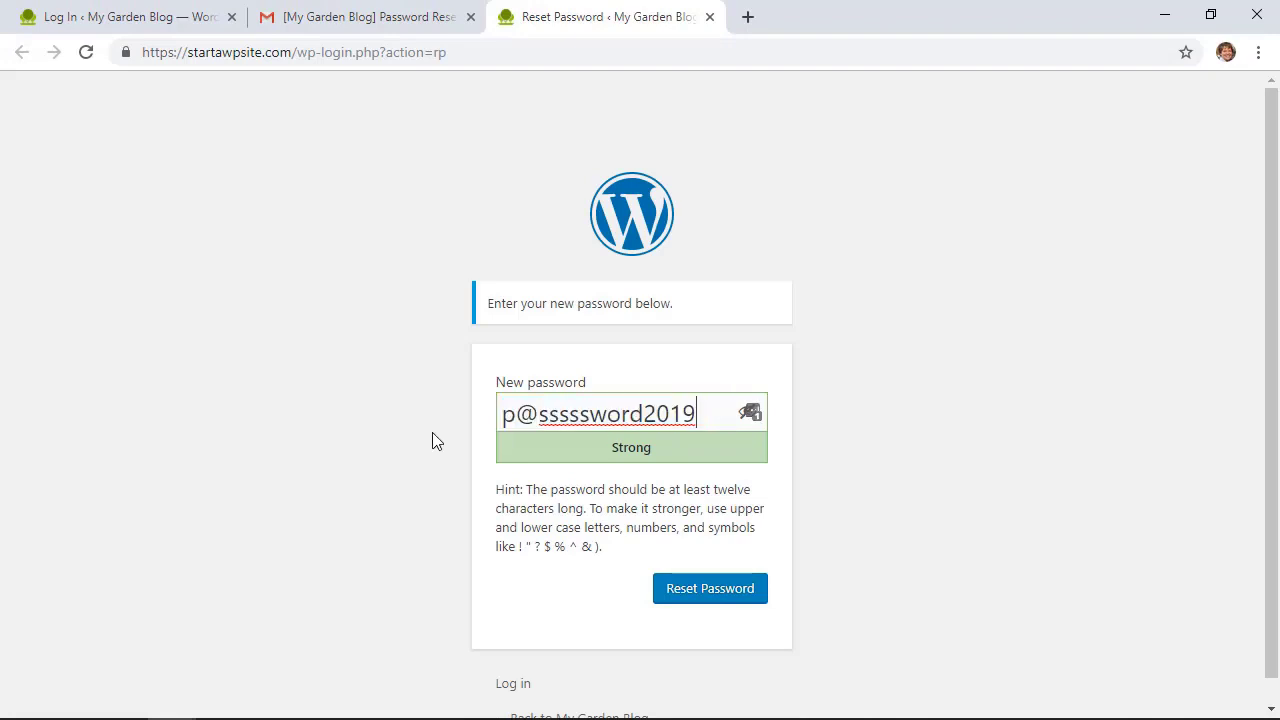
left_click(743, 609)
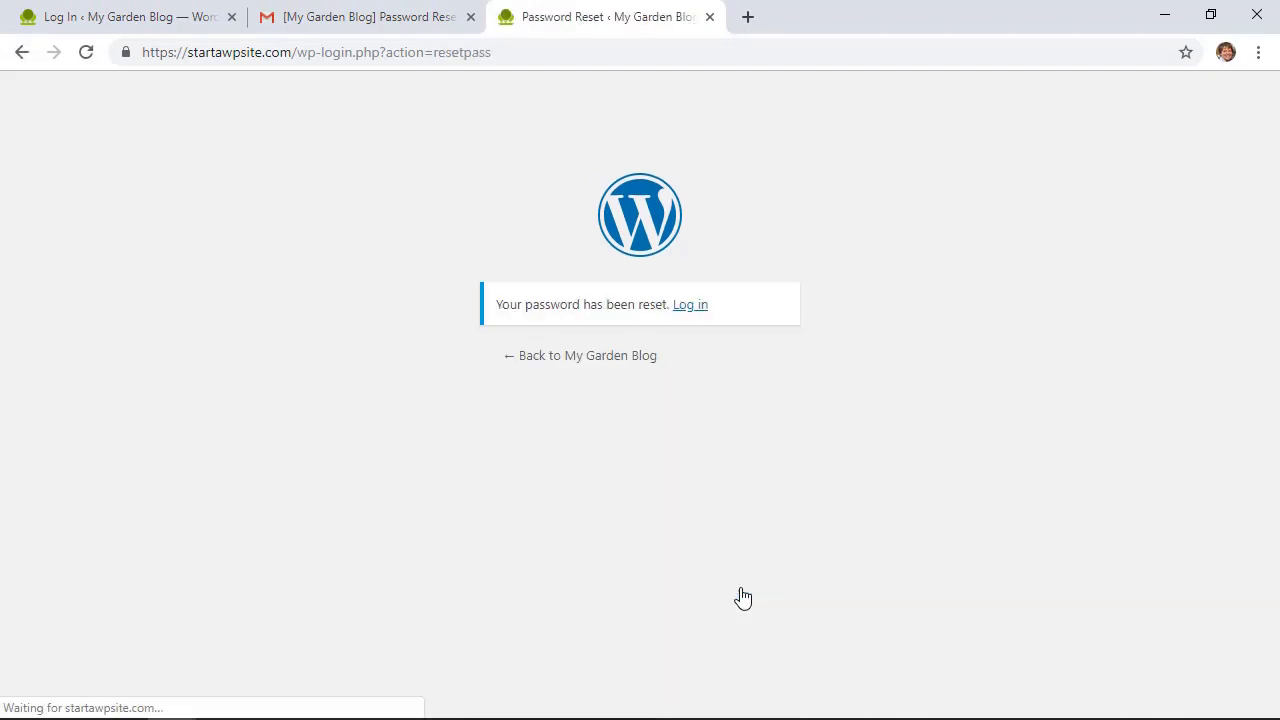
Log in to the dashboard using the newly set password
left_click(687, 306)
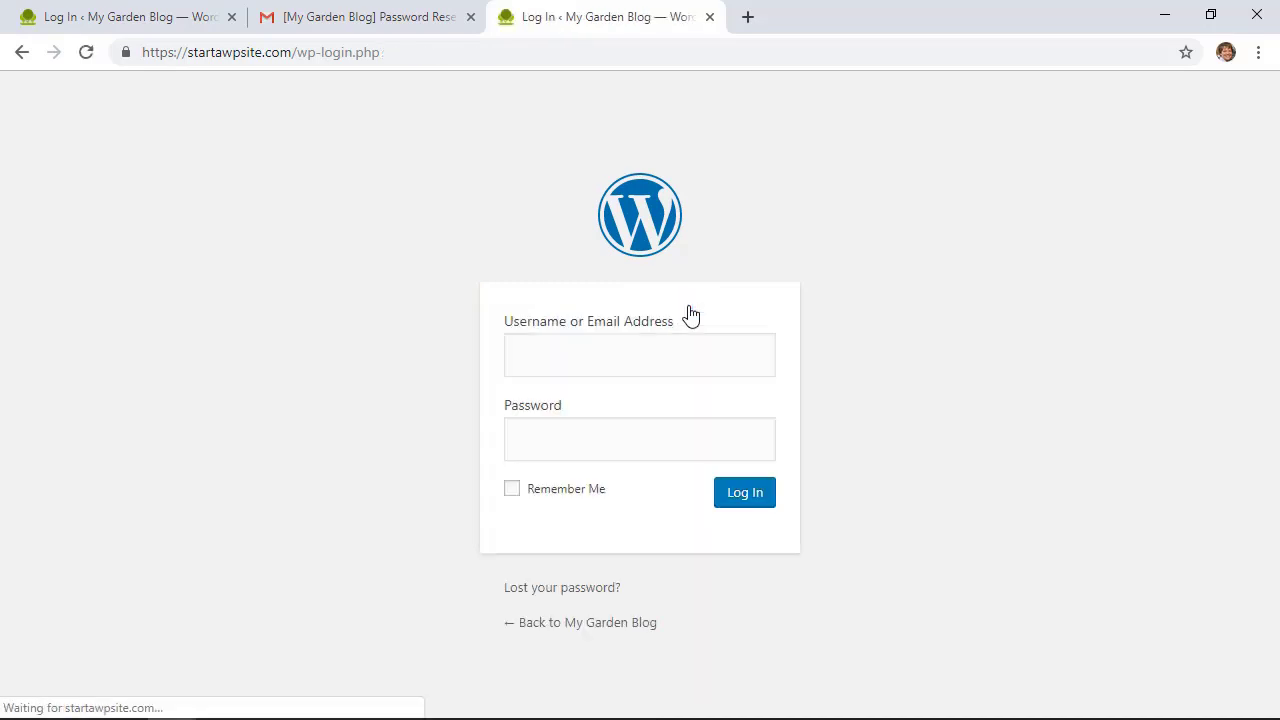
left_click_drag(686, 443, 473, 449)
key("ctrl+v")
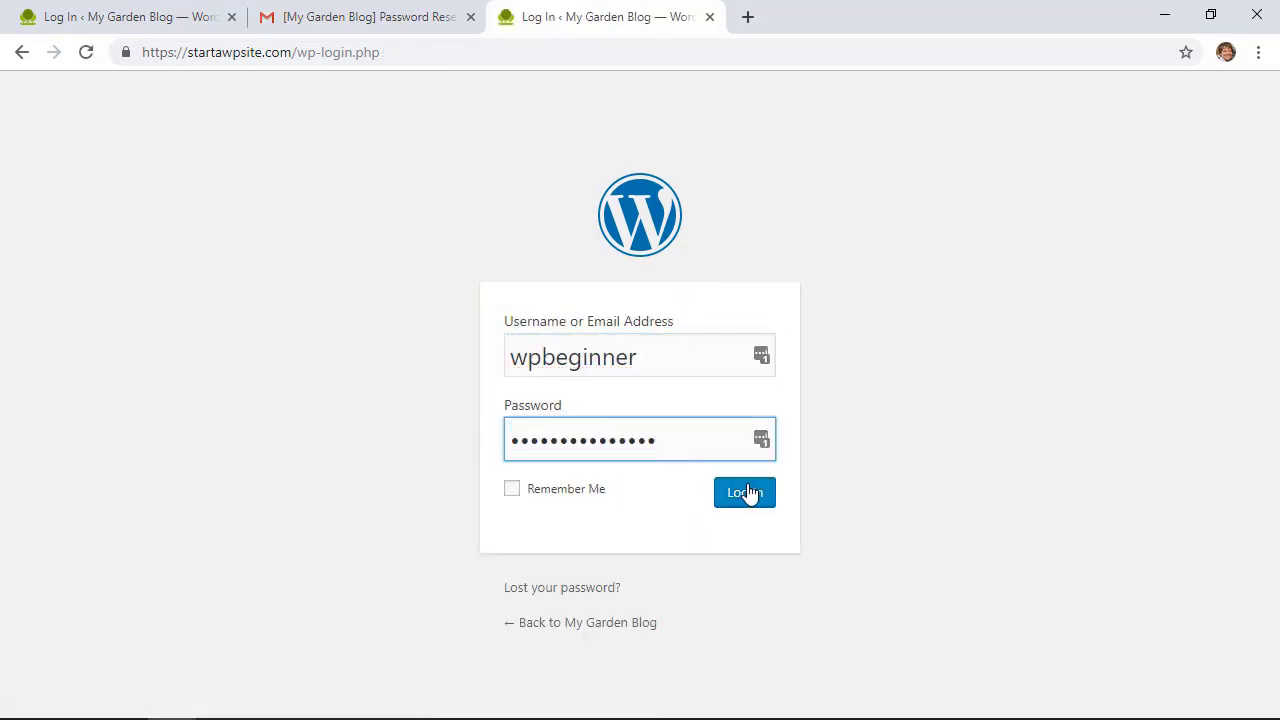
left_click(745, 492)
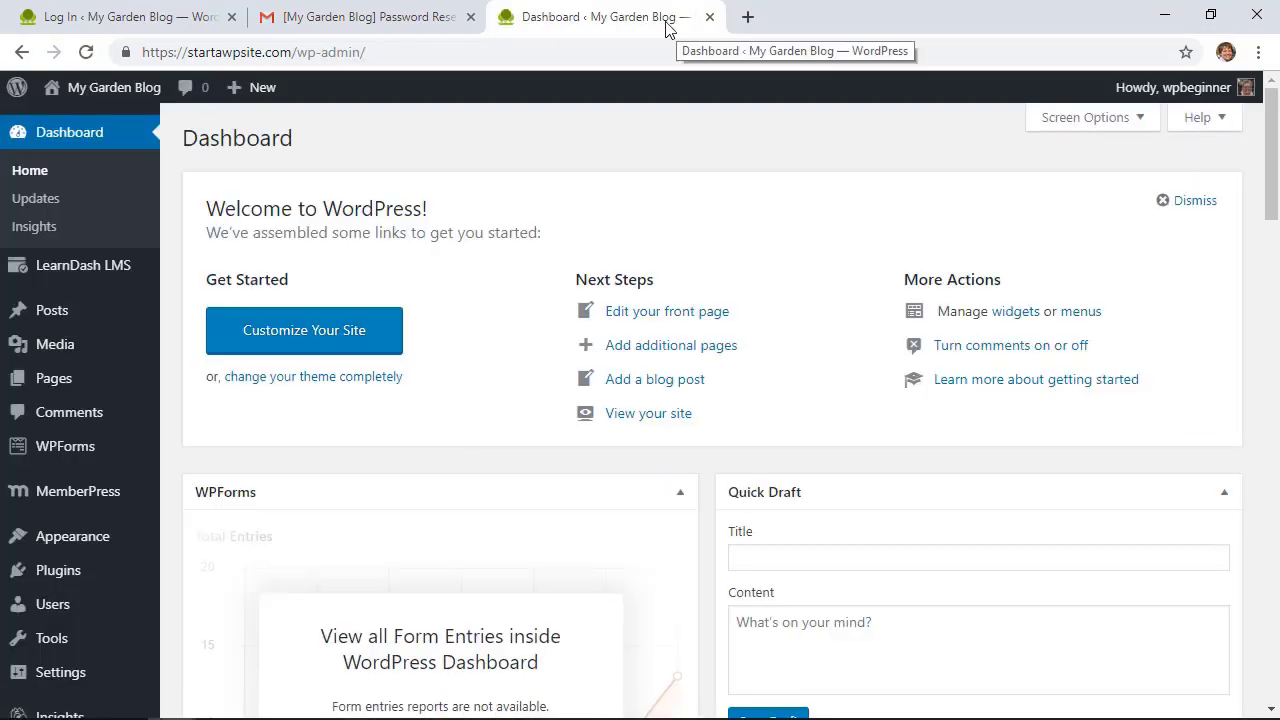
Close the reset email tab and open phpMyAdmin from cPanel in a new tab
left_click(470, 17)
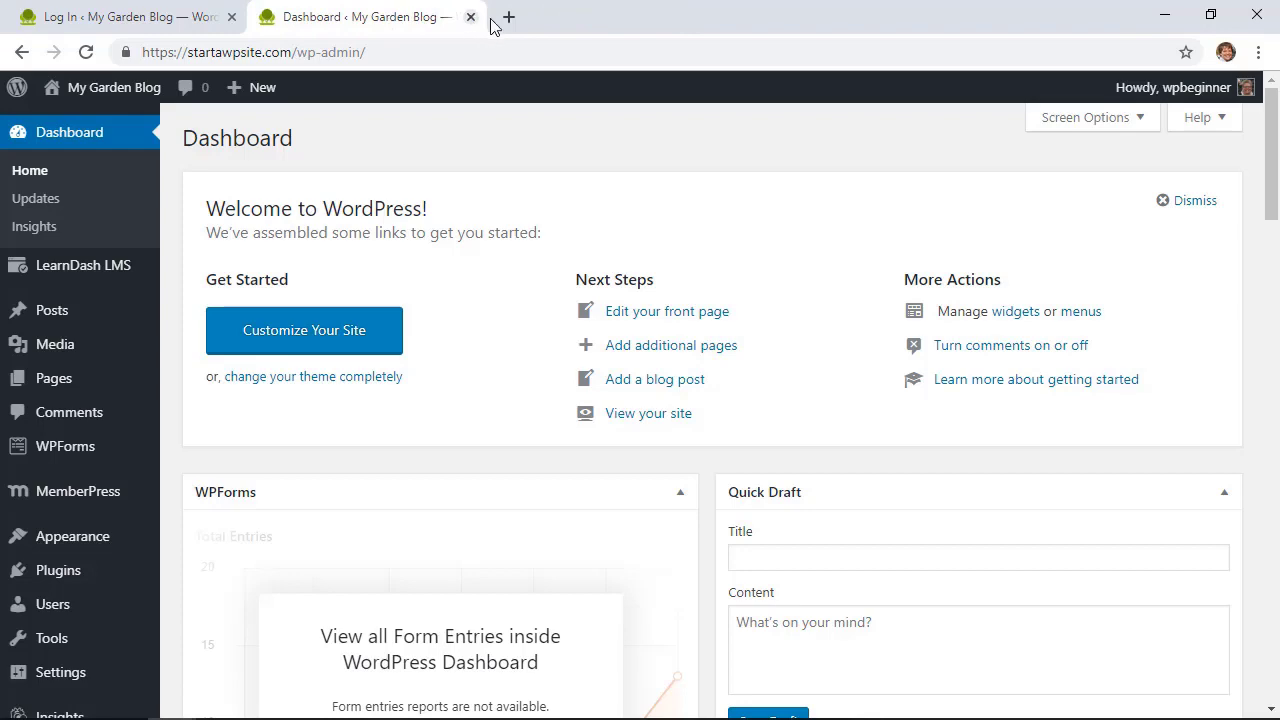
left_click(507, 19)
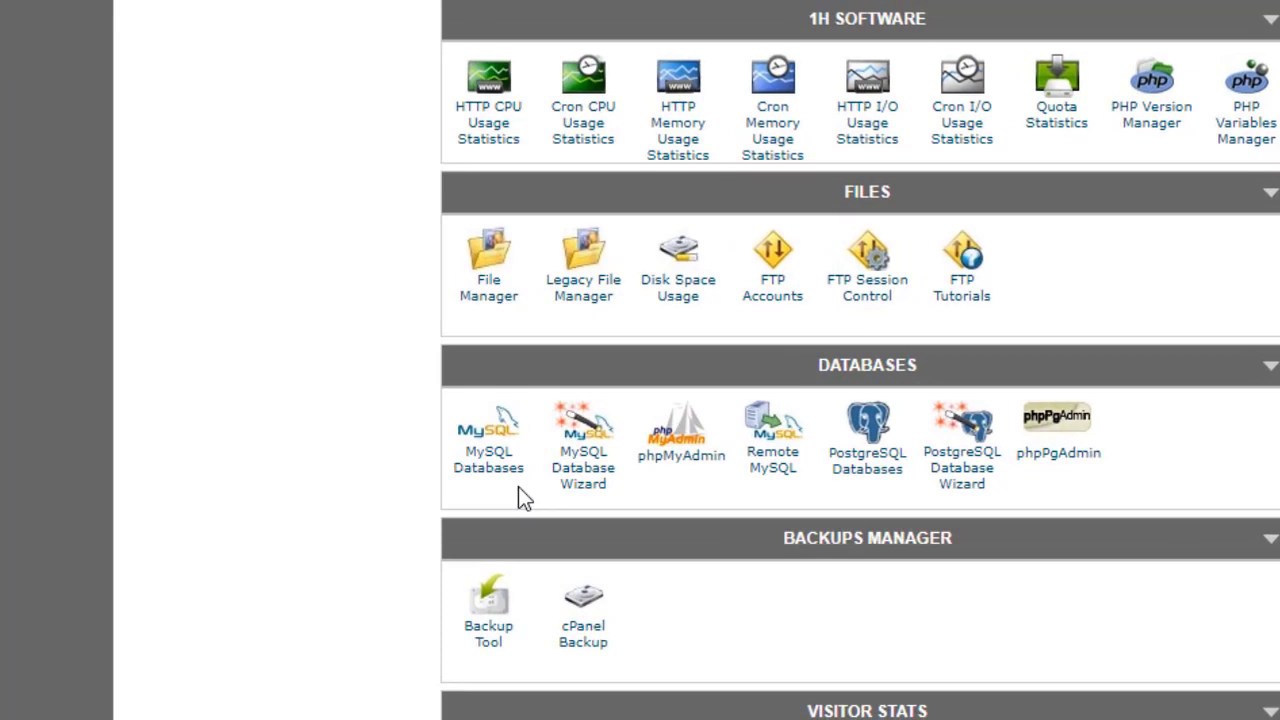
left_click(666, 468)
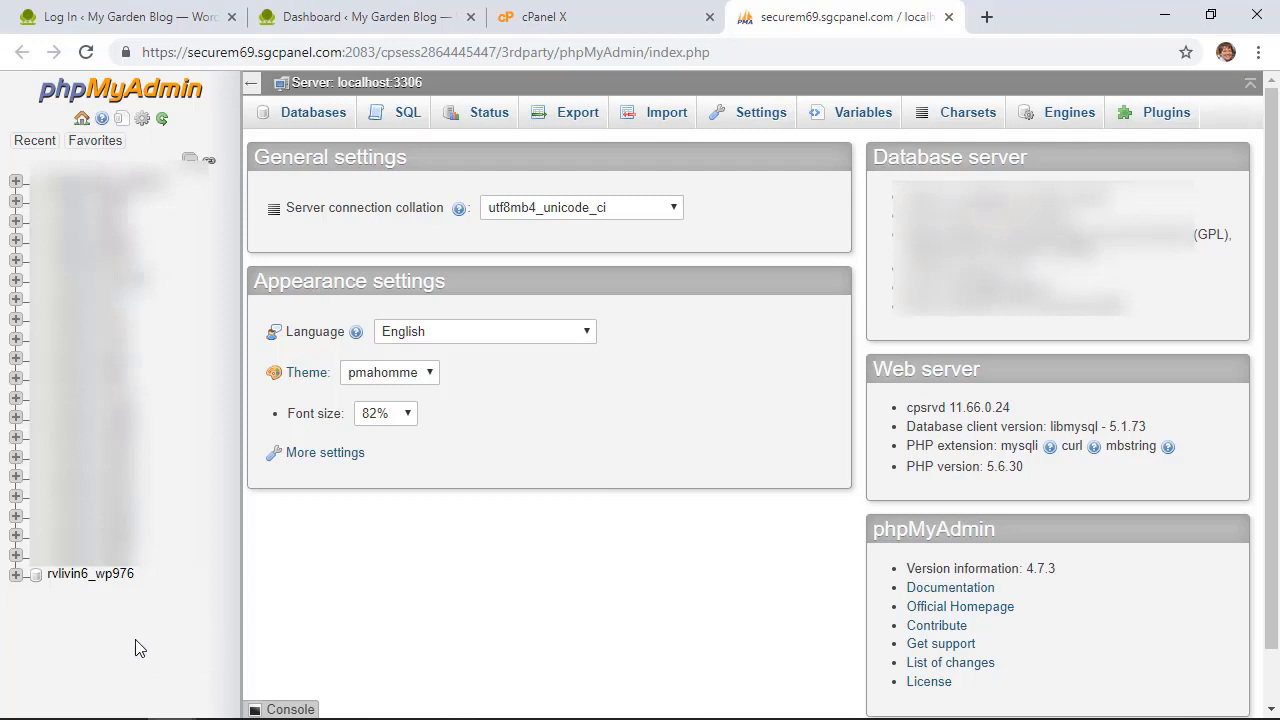
Open the rvlivin6_wp976 database and browse its wpsq_users table
left_click(90, 573)
scroll(512, 531, "down", 3)
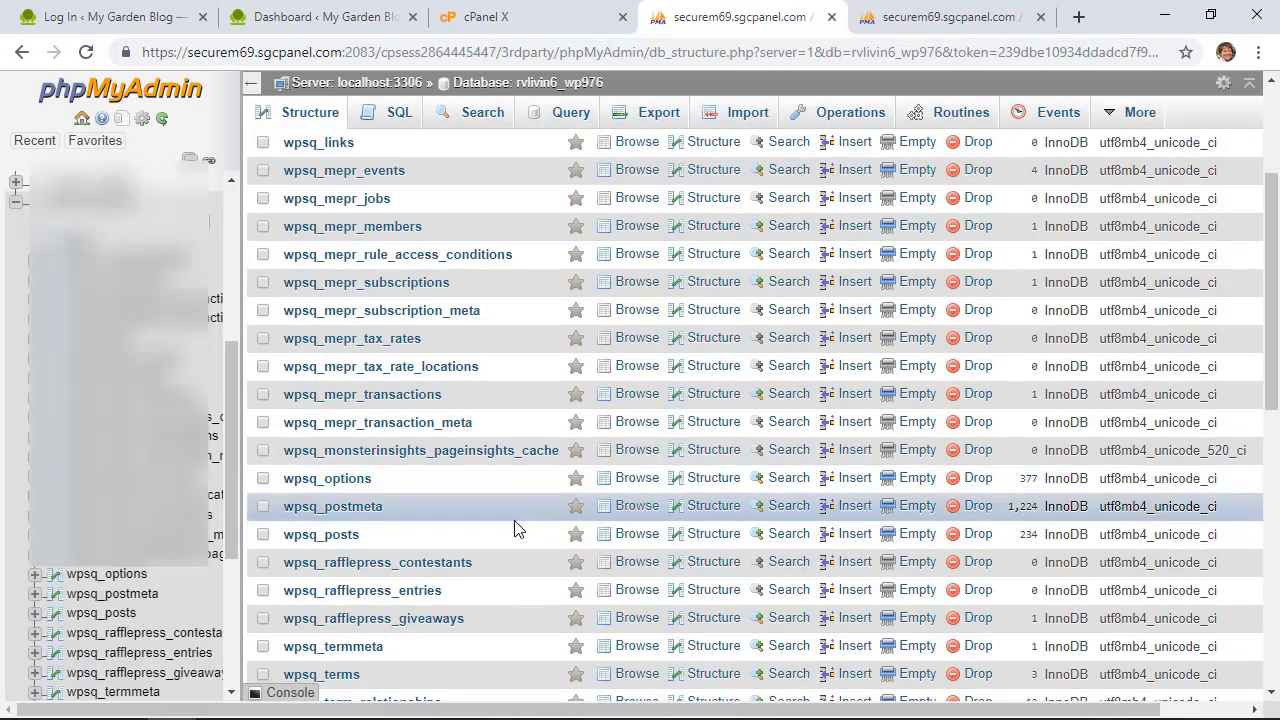
scroll(478, 534, "down", 2)
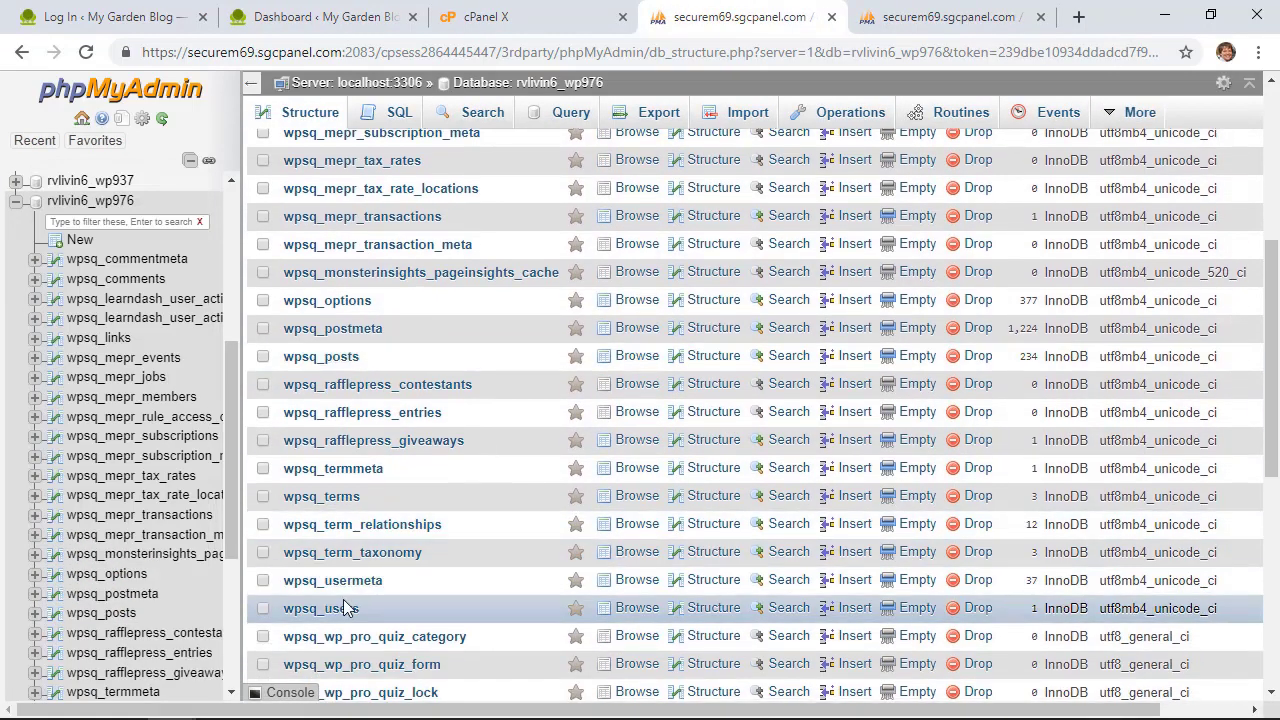
left_click(343, 609)
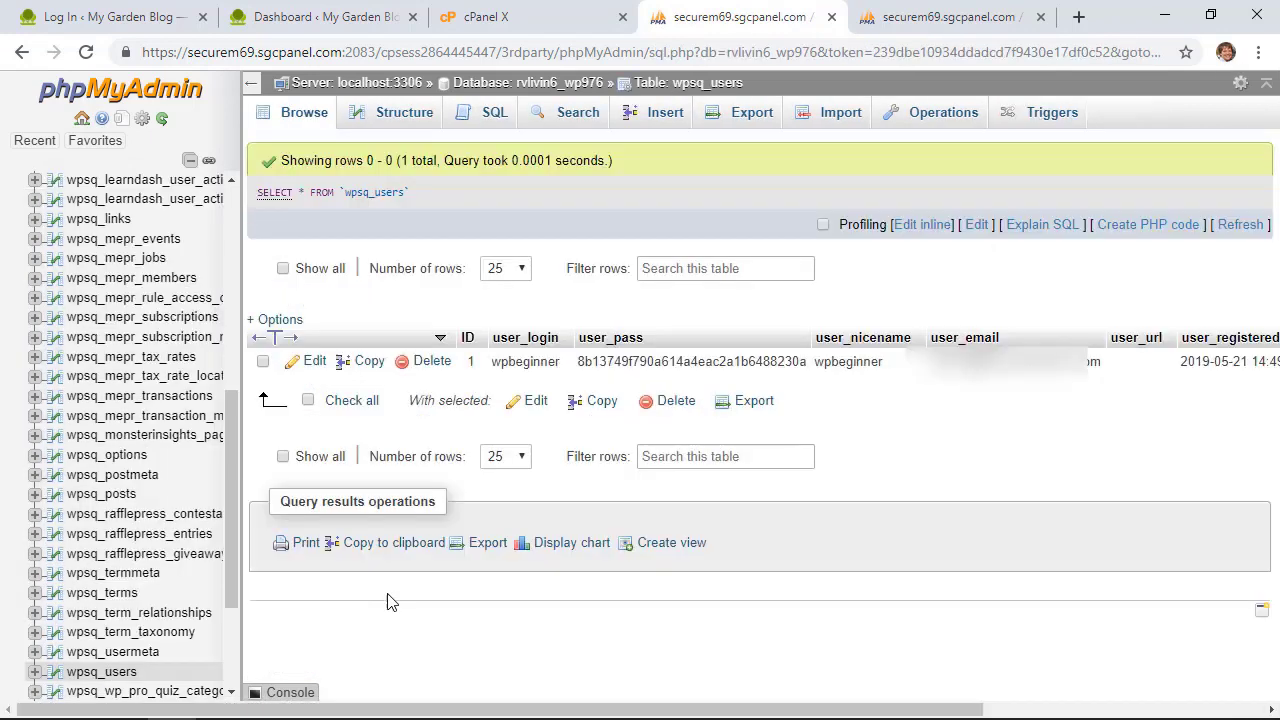
Edit the wpbeginner row, replacing user_pass with the new password hashed via MD5, and save
left_click(313, 362)
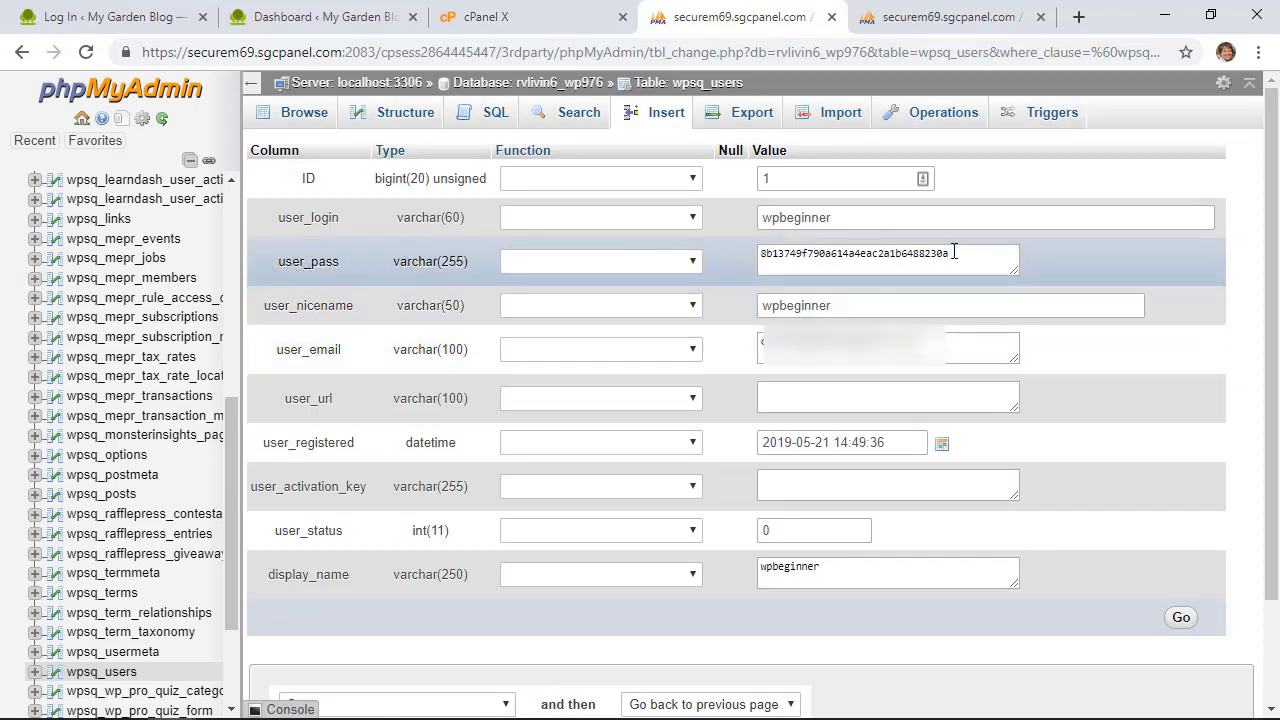
left_click_drag(953, 252, 760, 248)
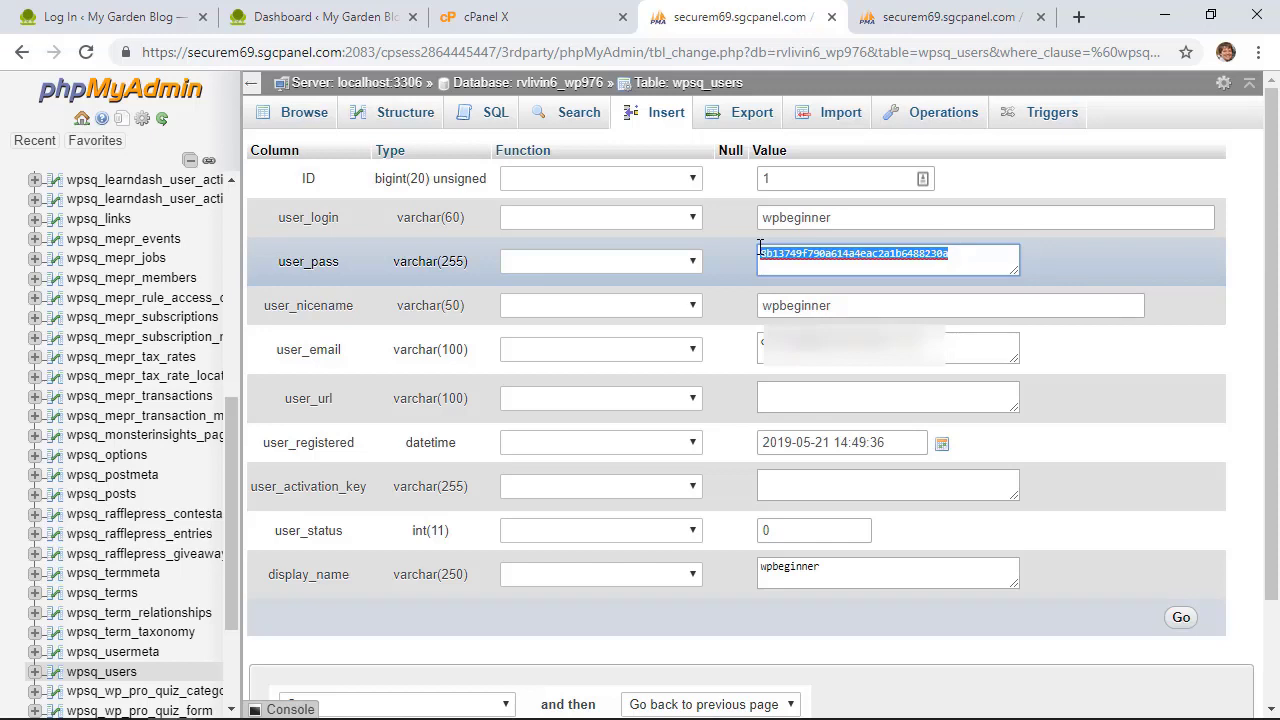
type("p@sssssword2019")
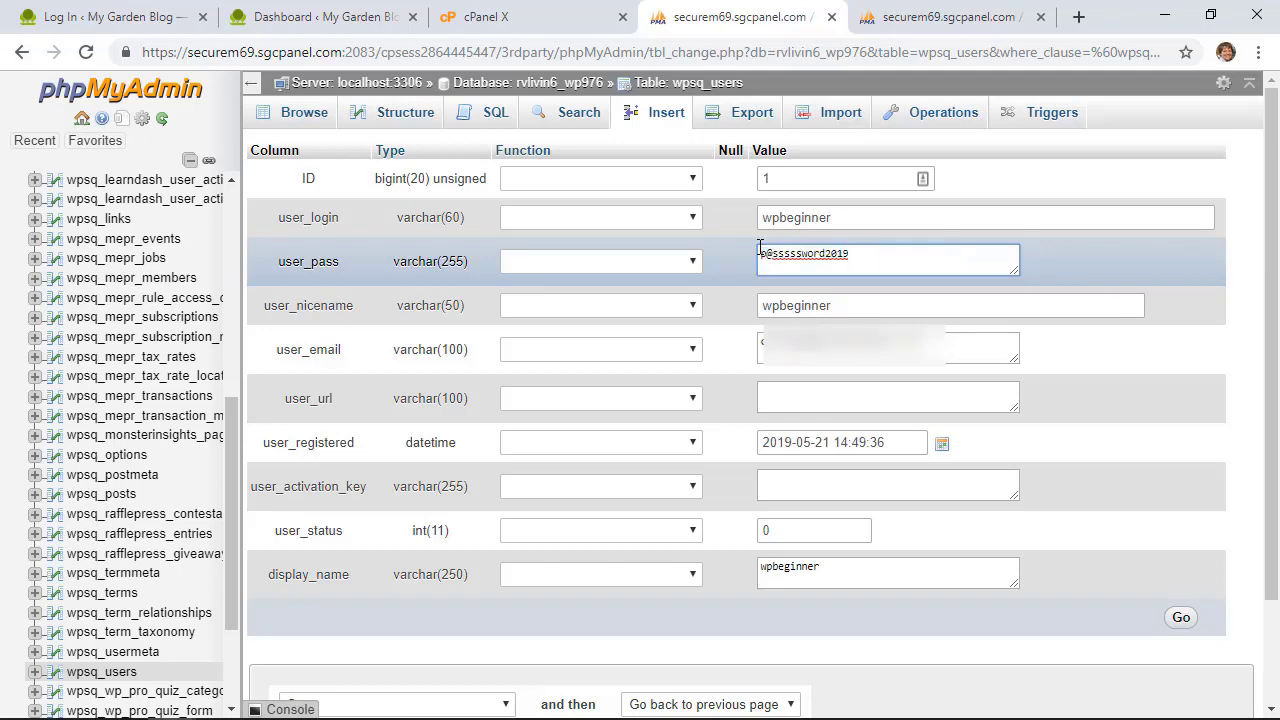
left_click(692, 262)
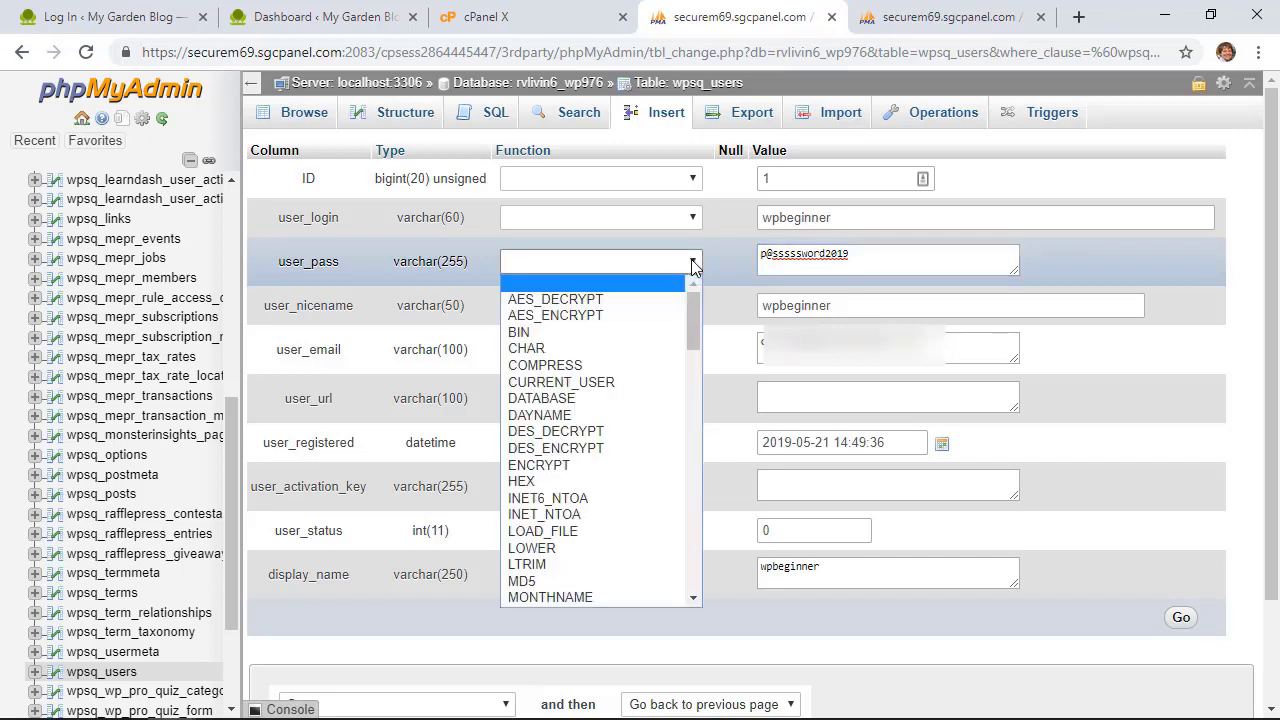
left_click_drag(695, 317, 697, 355)
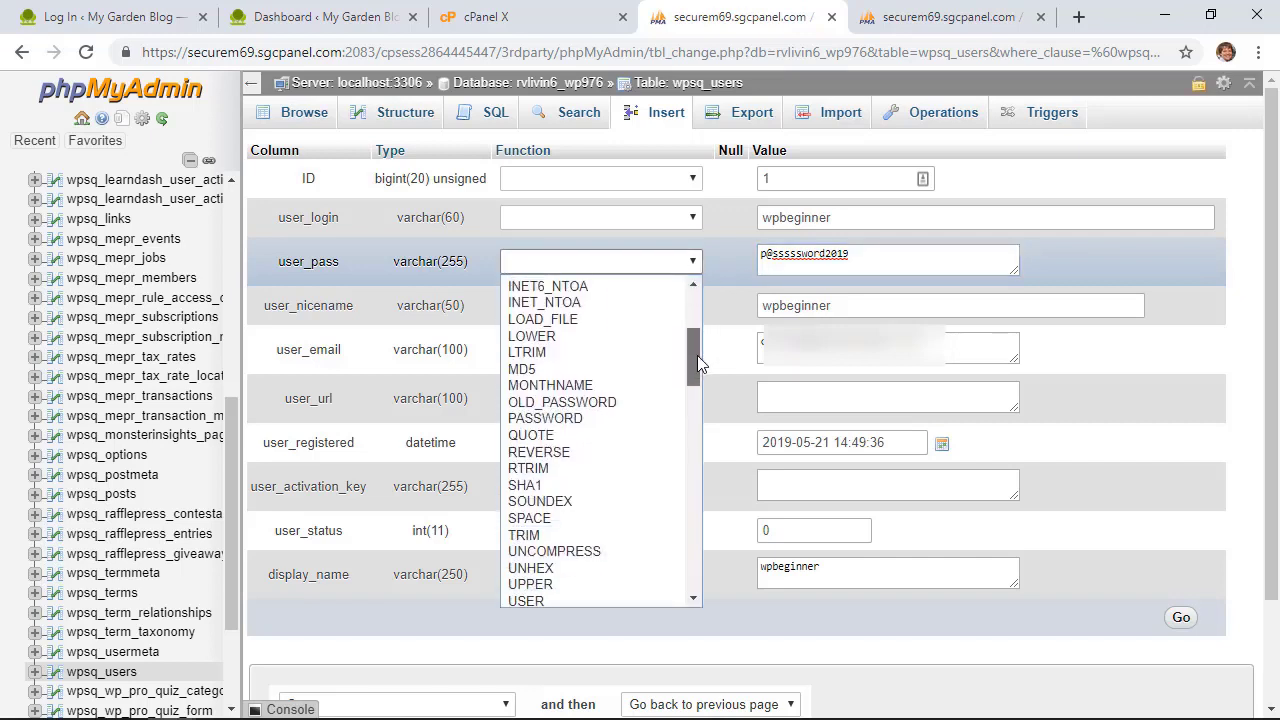
left_click(557, 364)
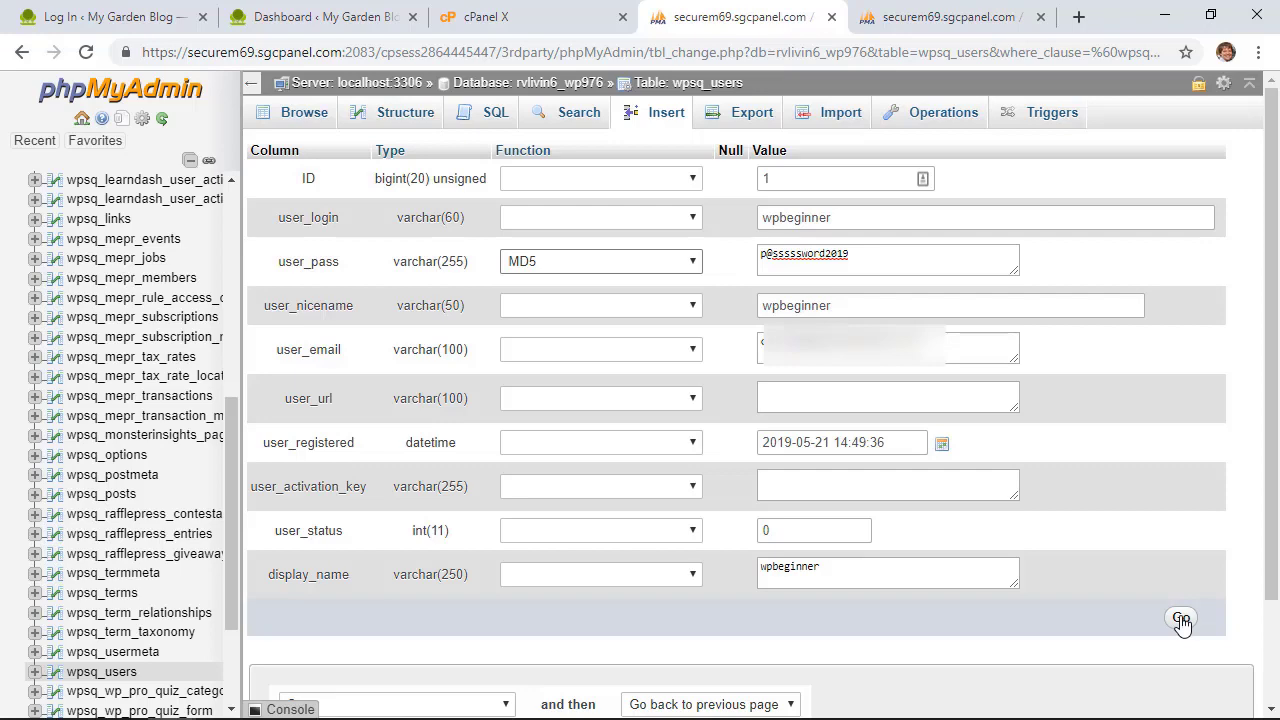
left_click(1181, 620)
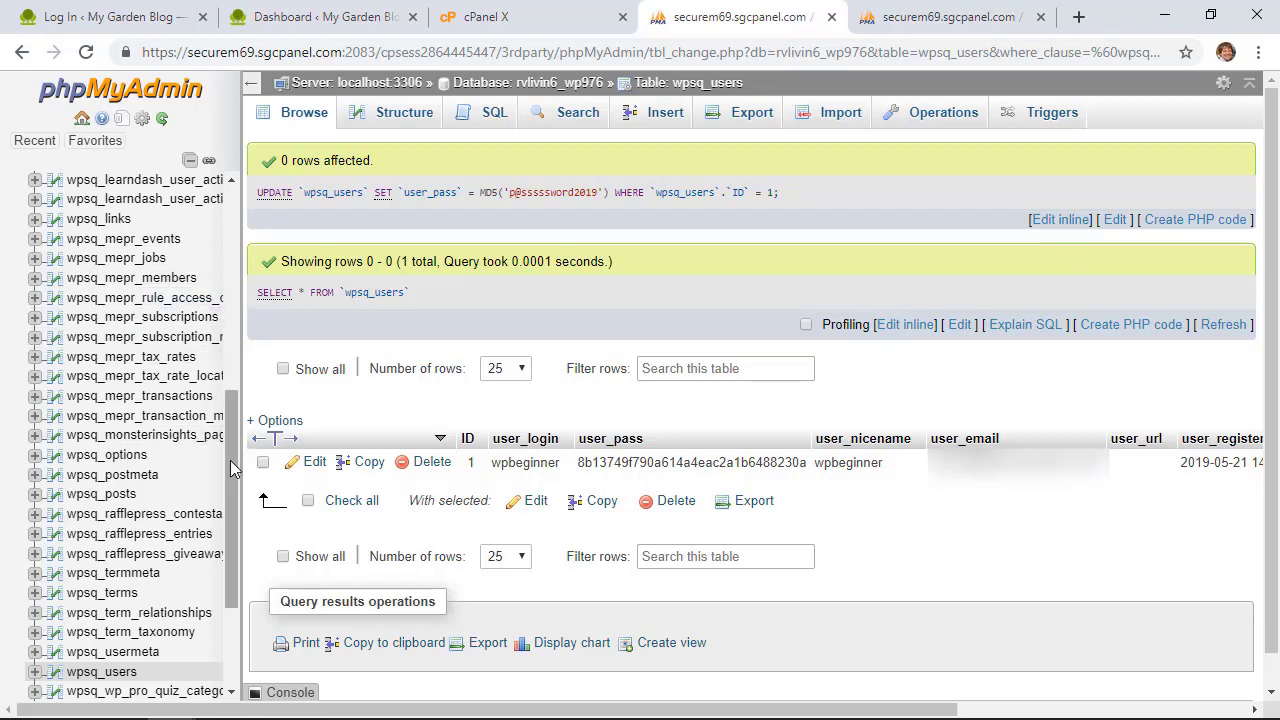
Browse the wpsq_options table to review the siteurl, home and blogname rows
left_click_drag(237, 468, 223, 272)
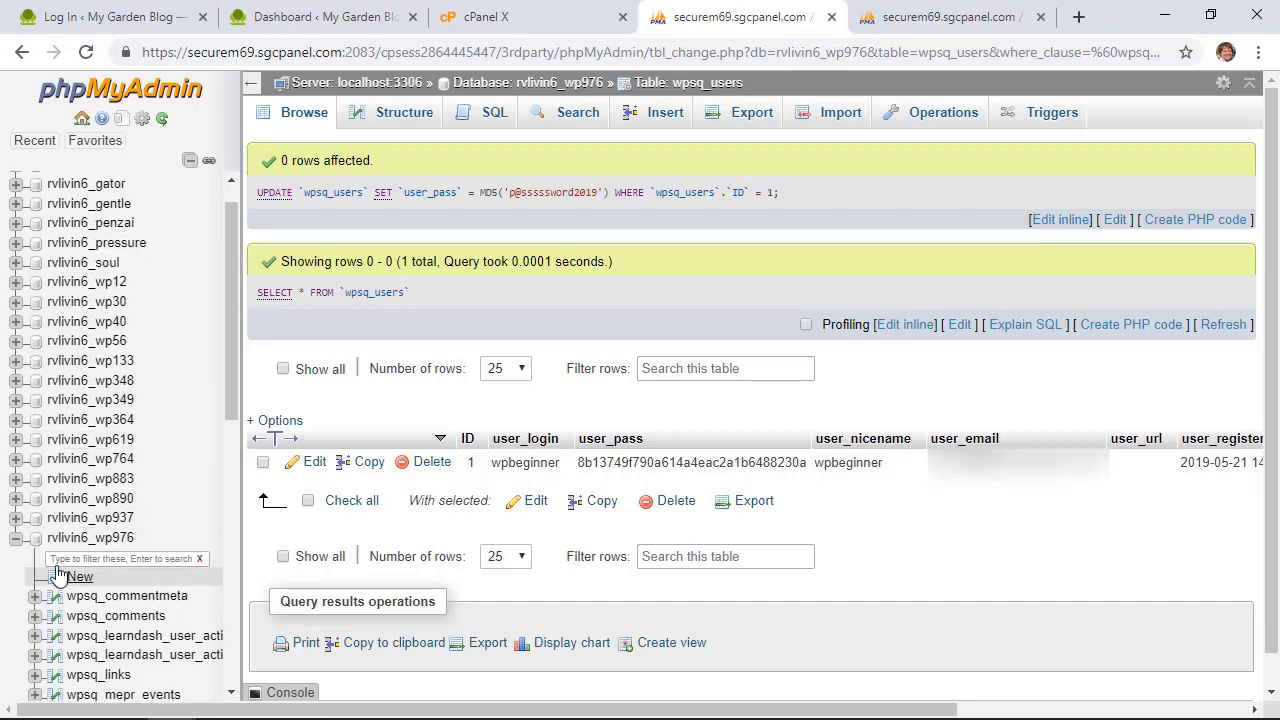
left_click_drag(229, 352, 231, 611)
left_click(124, 325)
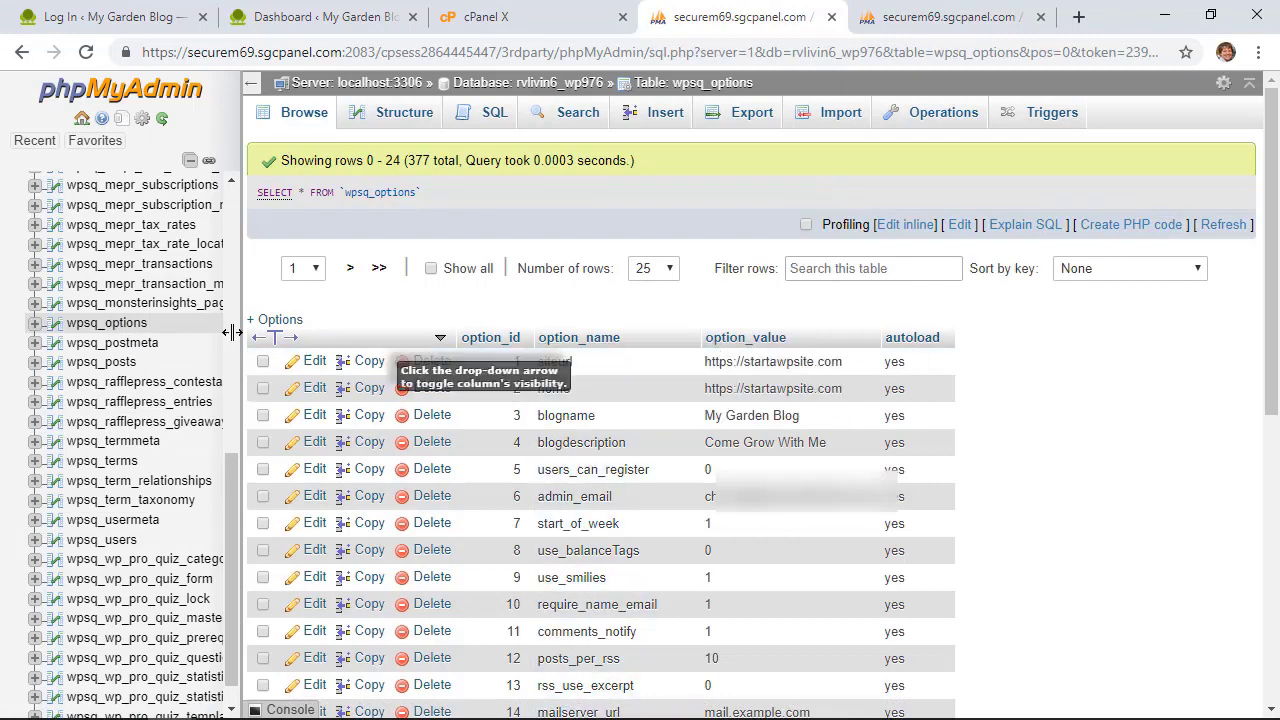
mouse_move(231, 524)
left_mouse_down()
mouse_move(222, 334)
mouse_move(230, 515)
left_mouse_up()
scroll(30, 430, "up", 2)
scroll(120, 450, "down", 1)
scroll(120, 450, "up", 1)
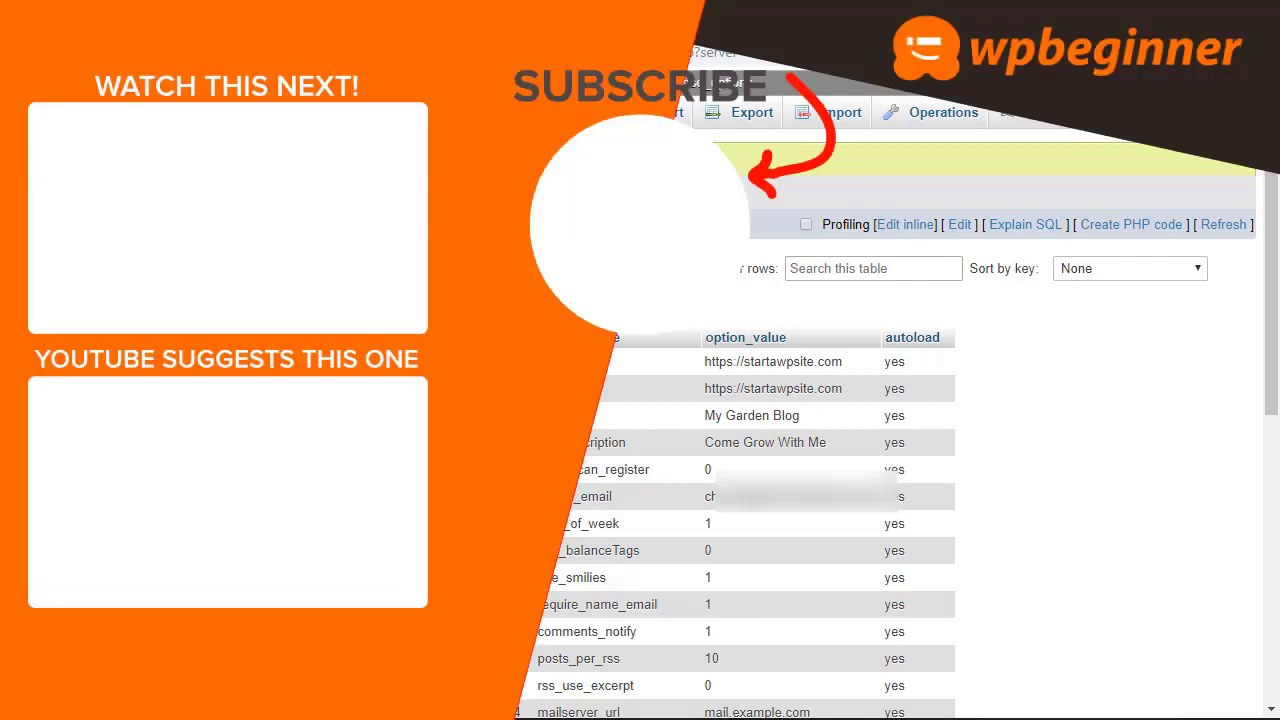